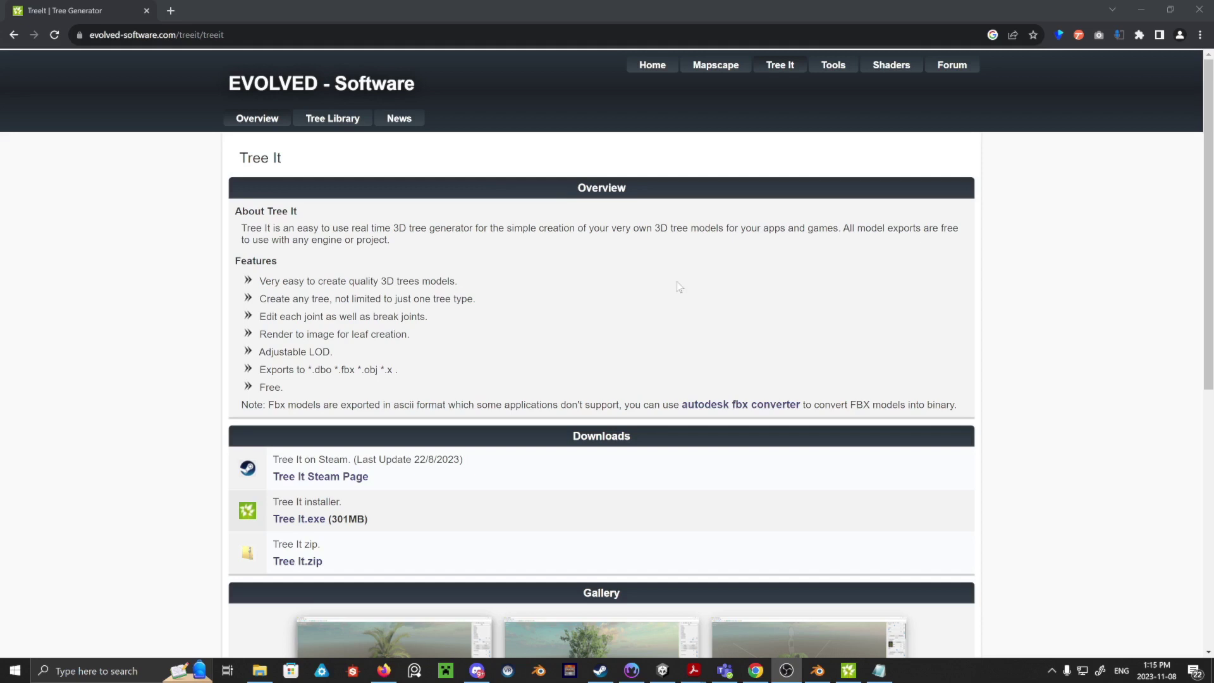
# - Look over the Tree It overview page, visit its Steam store page, and return to the overview
pyautogui.scroll(-6, 654, 305)
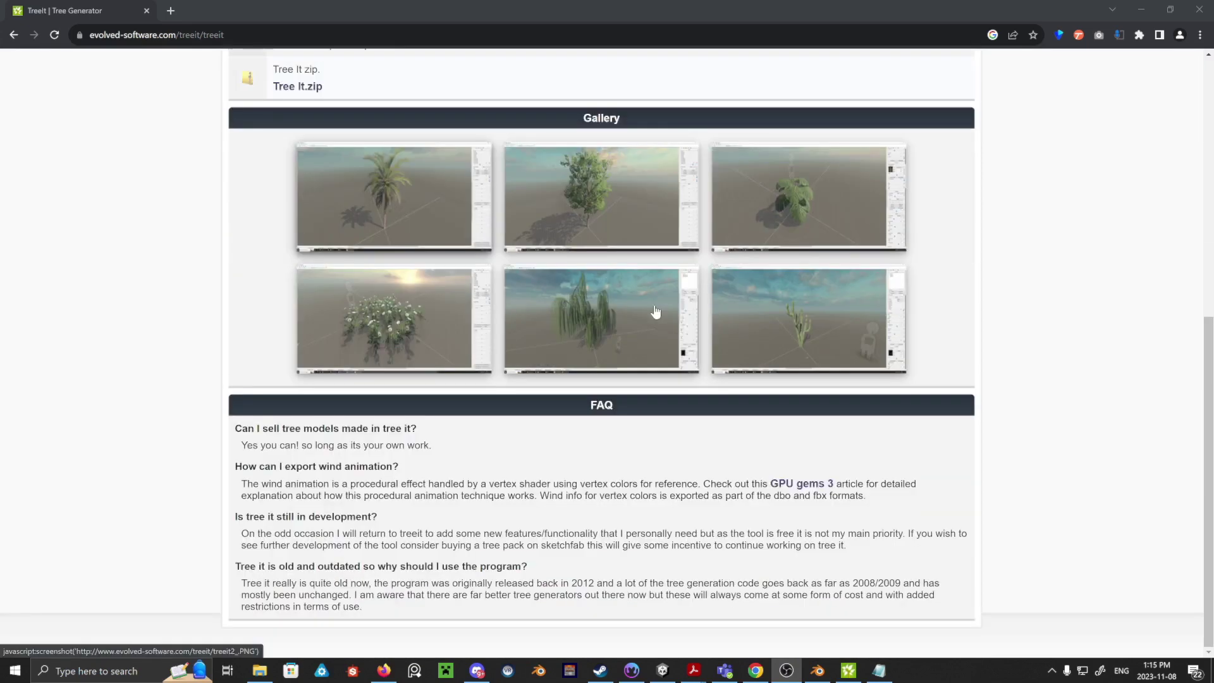
pyautogui.scroll(6, 655, 311)
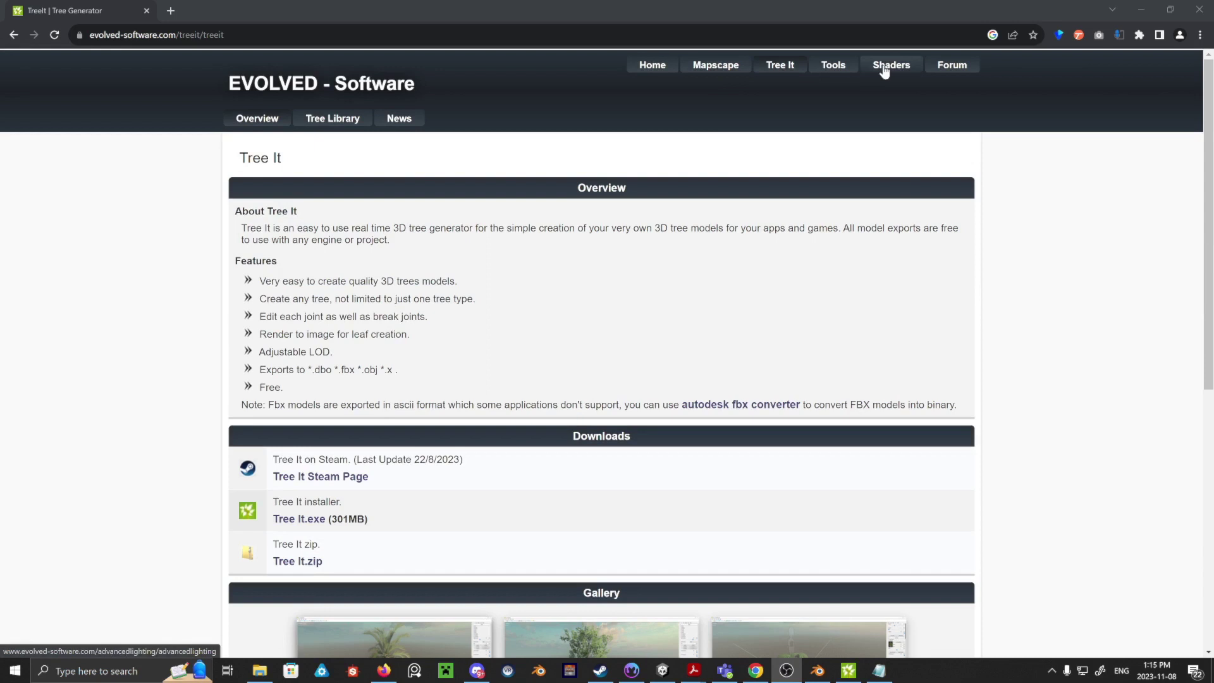
pyautogui.click(323, 478)
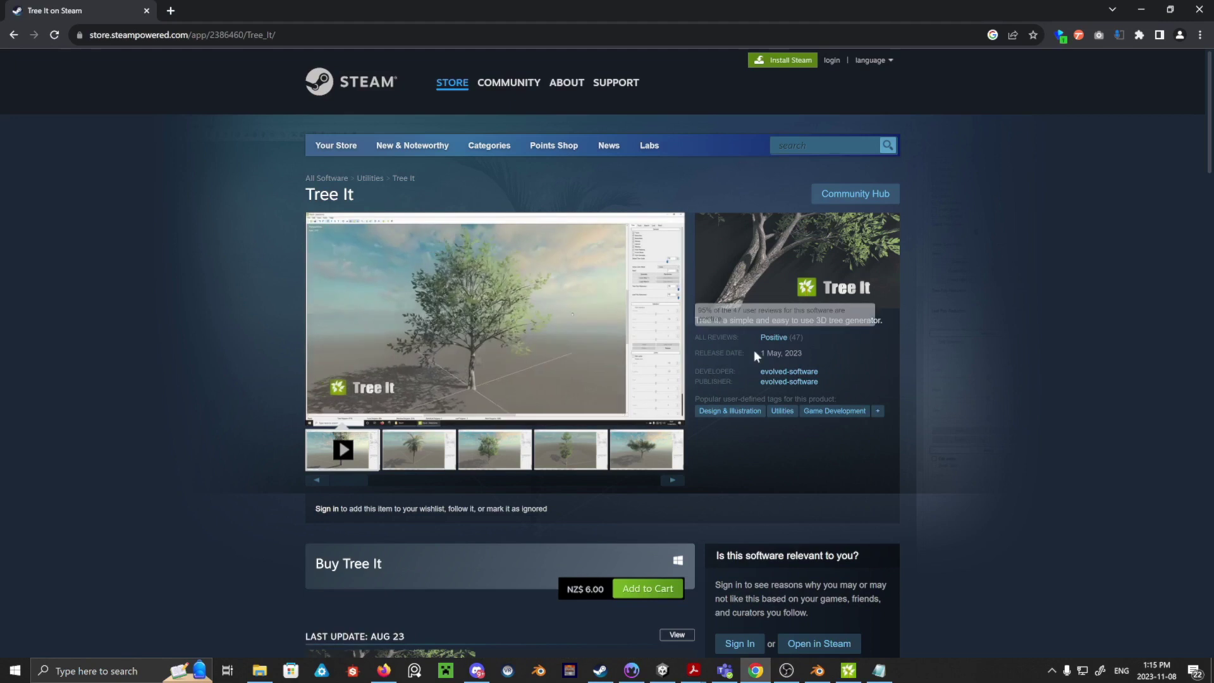
pyautogui.scroll(-8, 751, 381)
pyautogui.scroll(5, 751, 387)
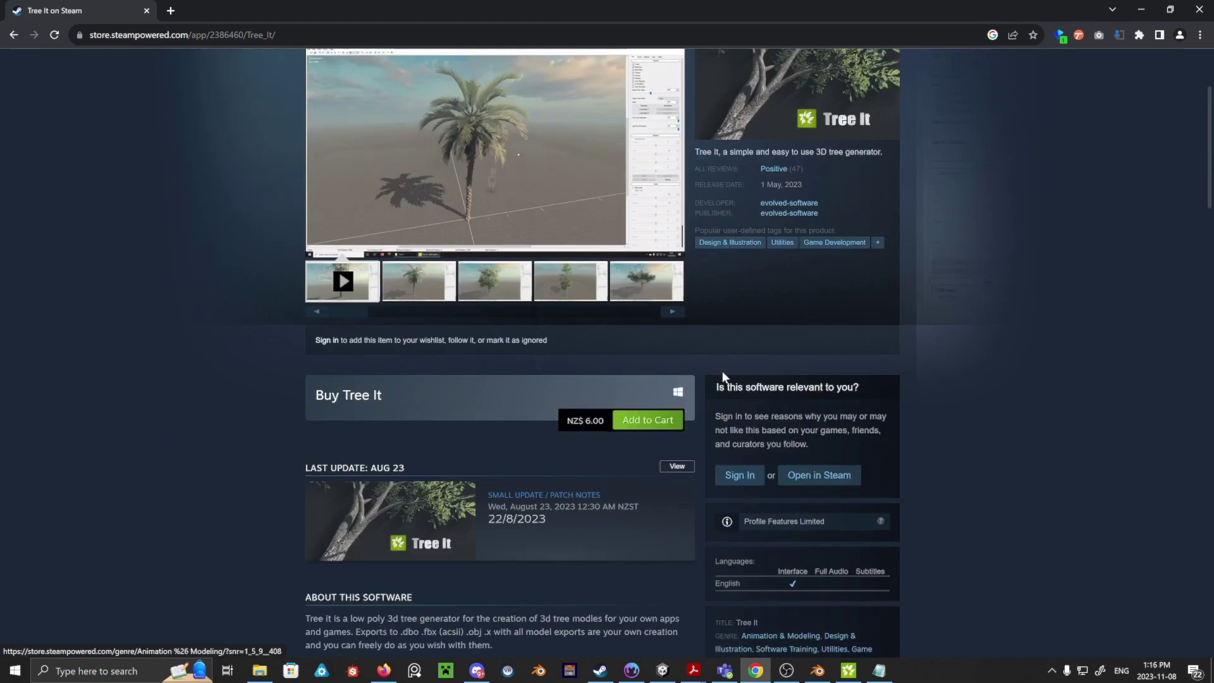
pyautogui.scroll(3, 693, 424)
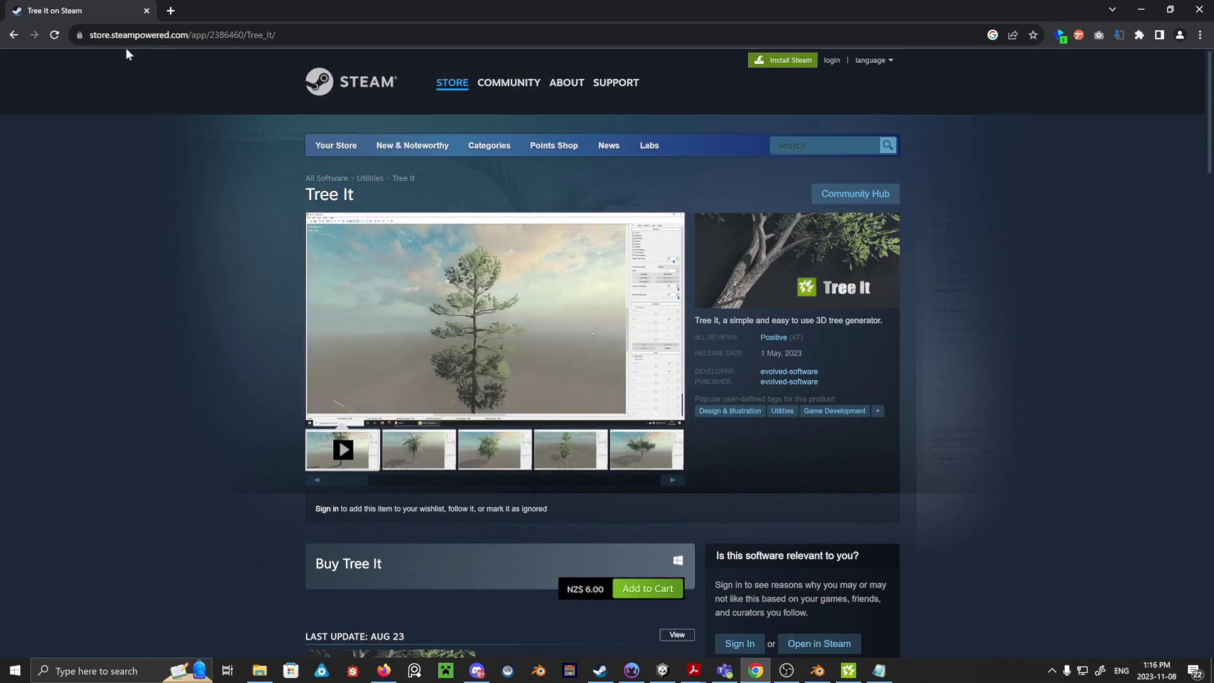
pyautogui.click(14, 35)
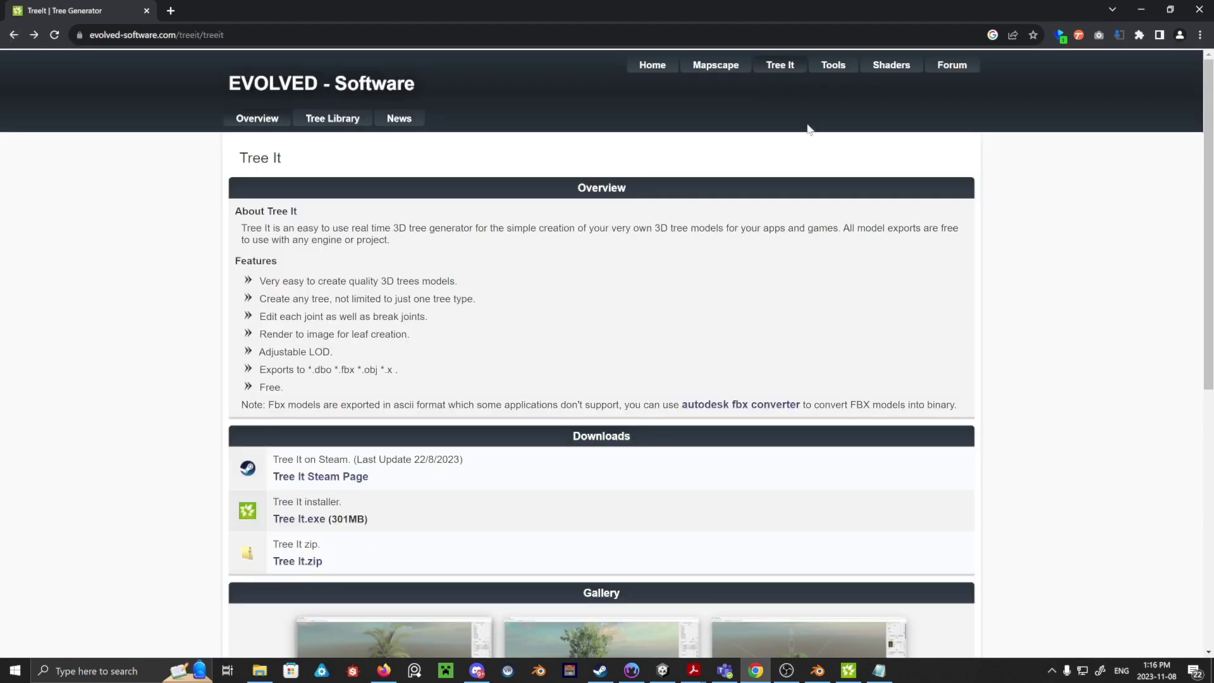
# - Review the Tree It gallery and FAQ, and browse the free tree samples in the Tree Library
pyautogui.scroll(-7, 553, 337)
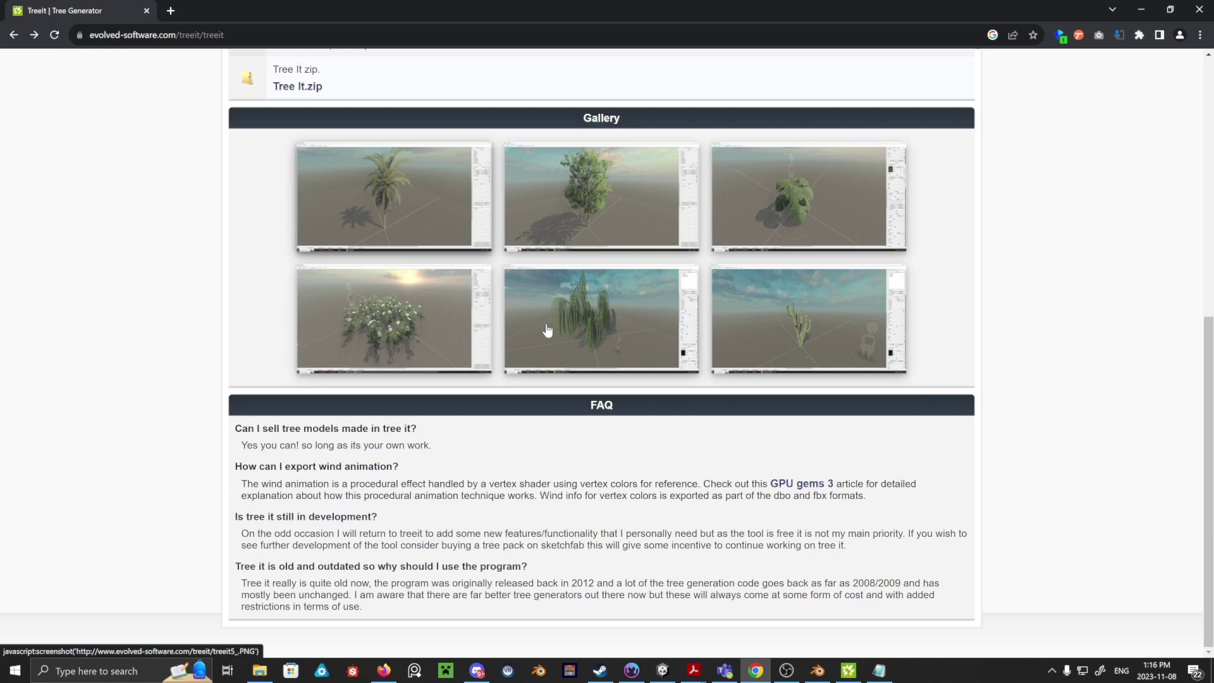
pyautogui.scroll(5, 625, 252)
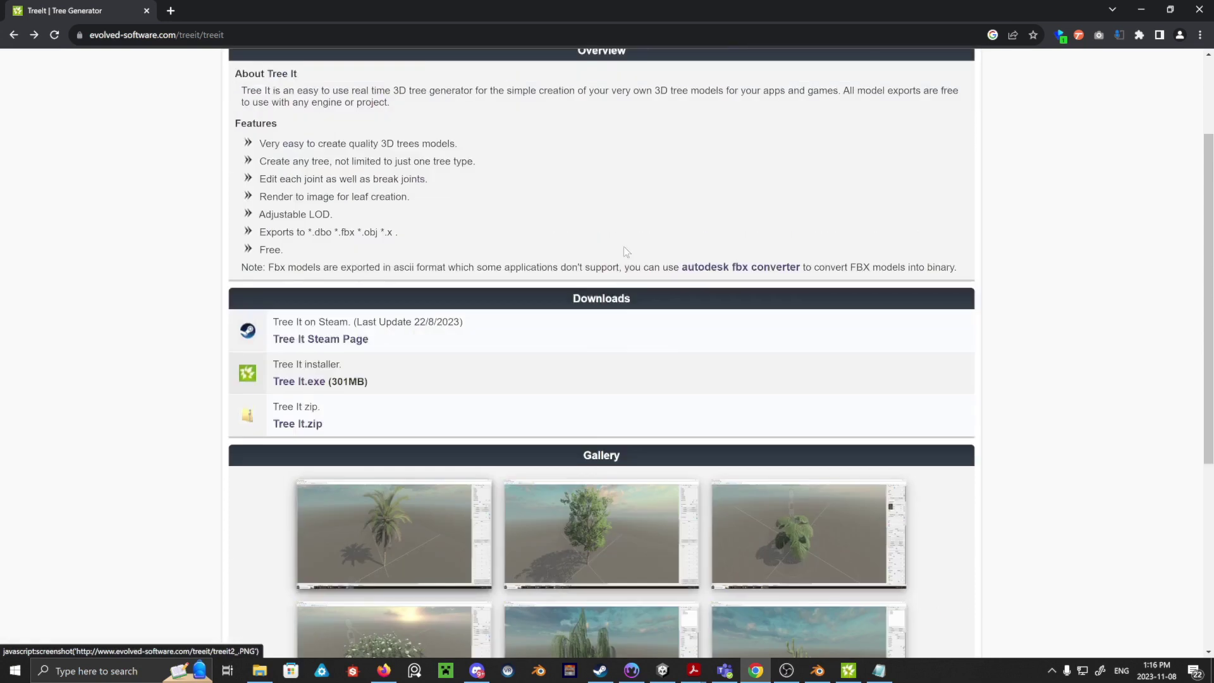
pyautogui.scroll(2, 625, 252)
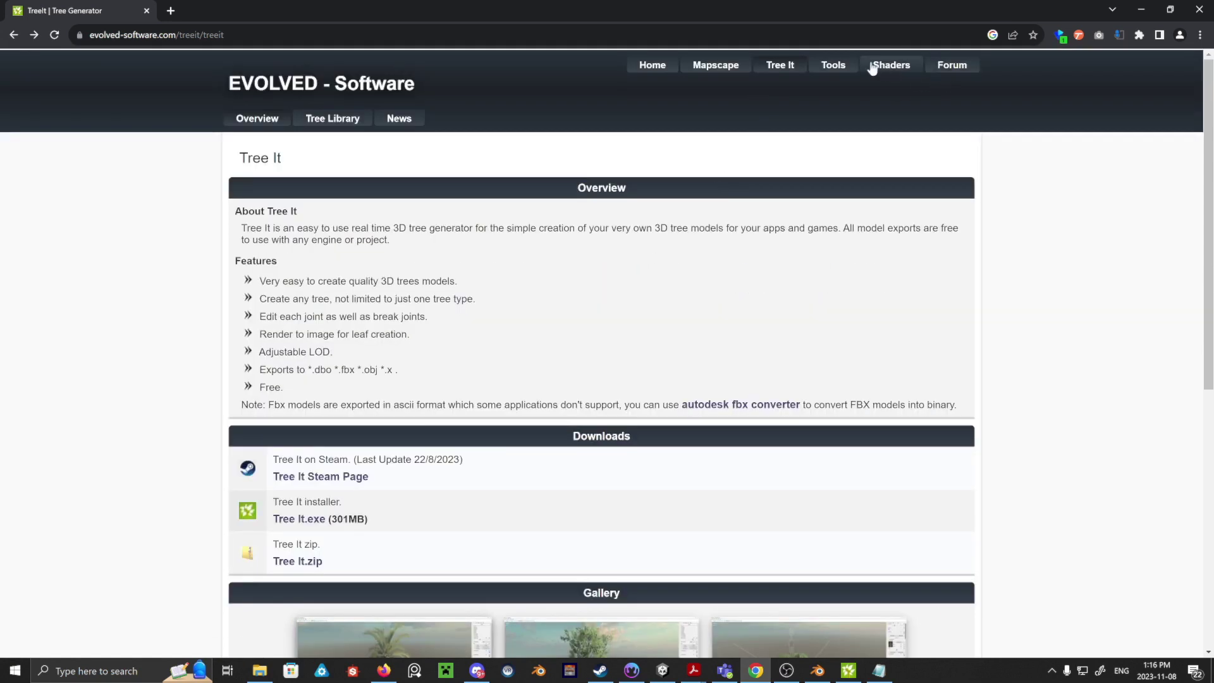
pyautogui.click(337, 122)
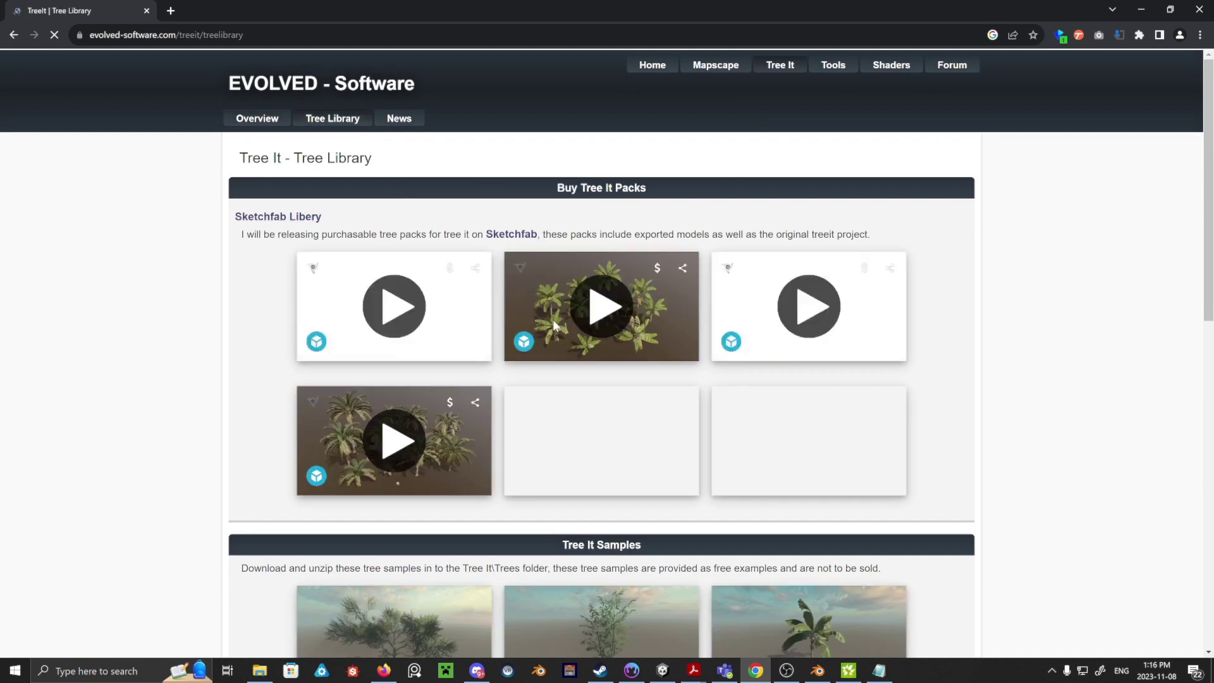
pyautogui.scroll(-8, 556, 325)
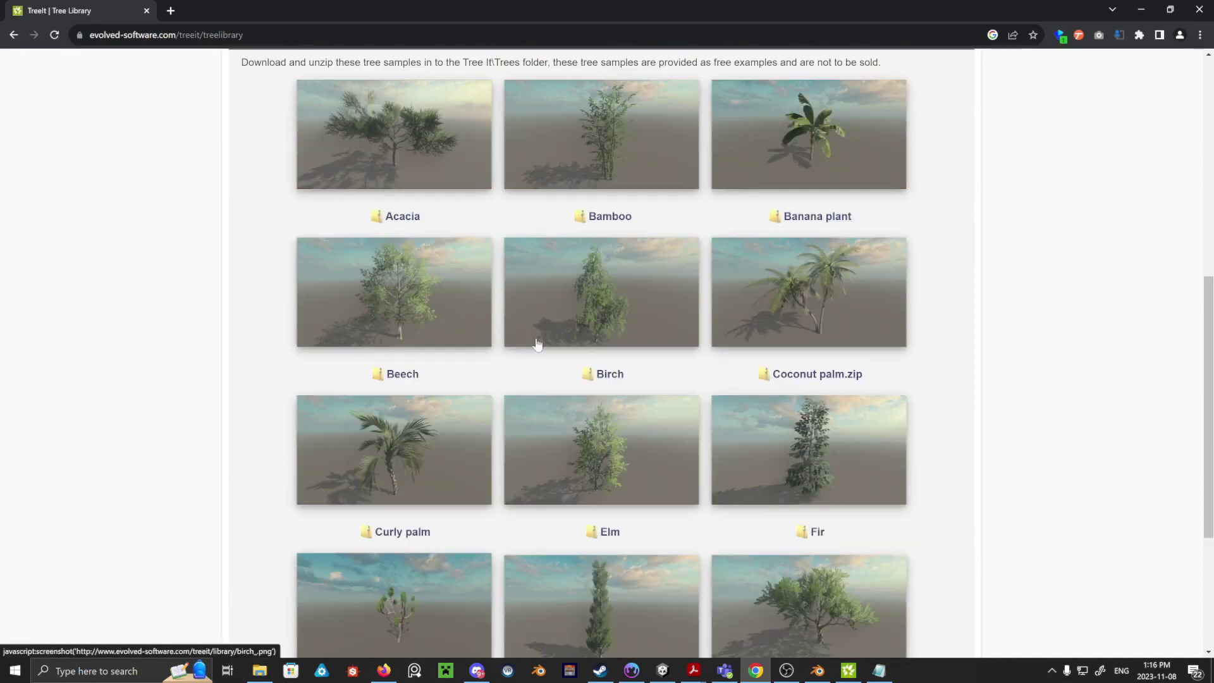
pyautogui.scroll(-4, 537, 344)
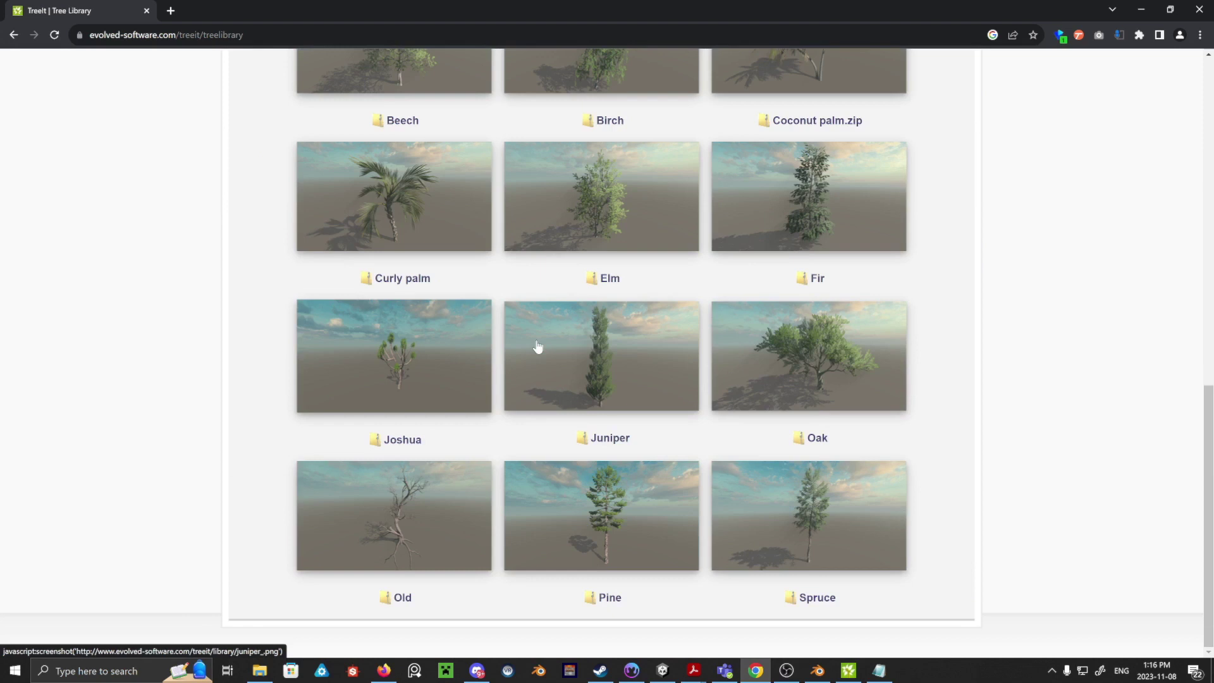
pyautogui.scroll(12, 537, 346)
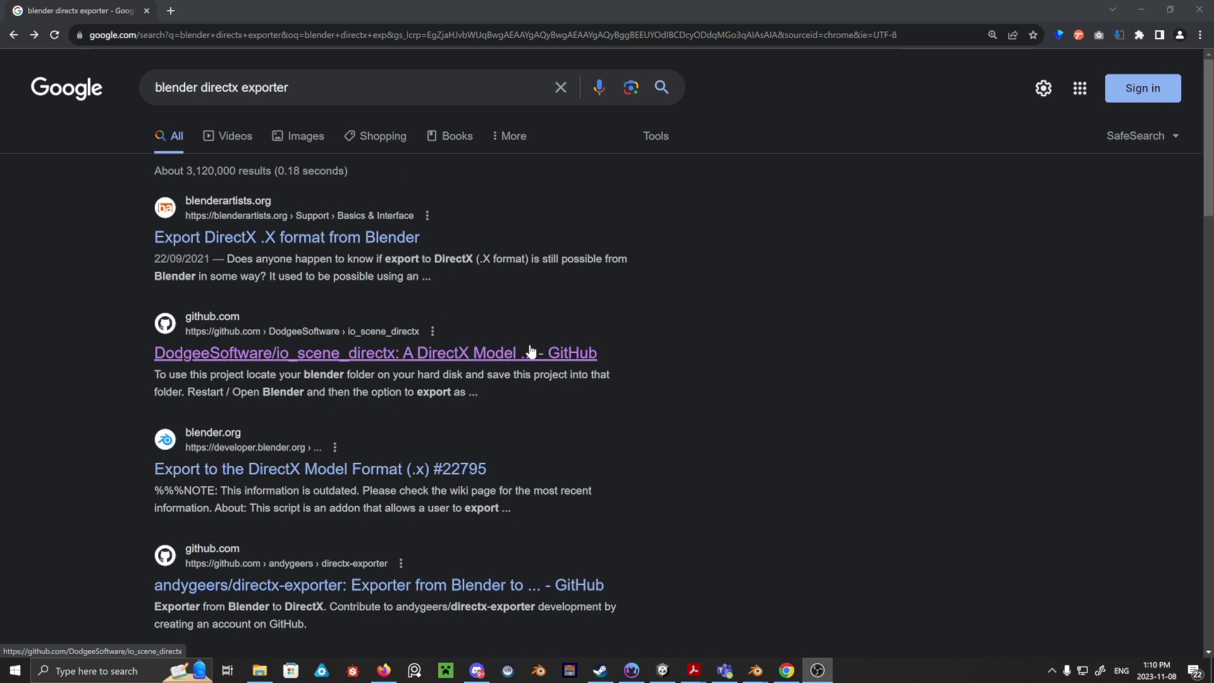
# - Open the DodgeeSoftware/io_scene_directx repository on GitHub and show its code download options
pyautogui.click(257, 360)
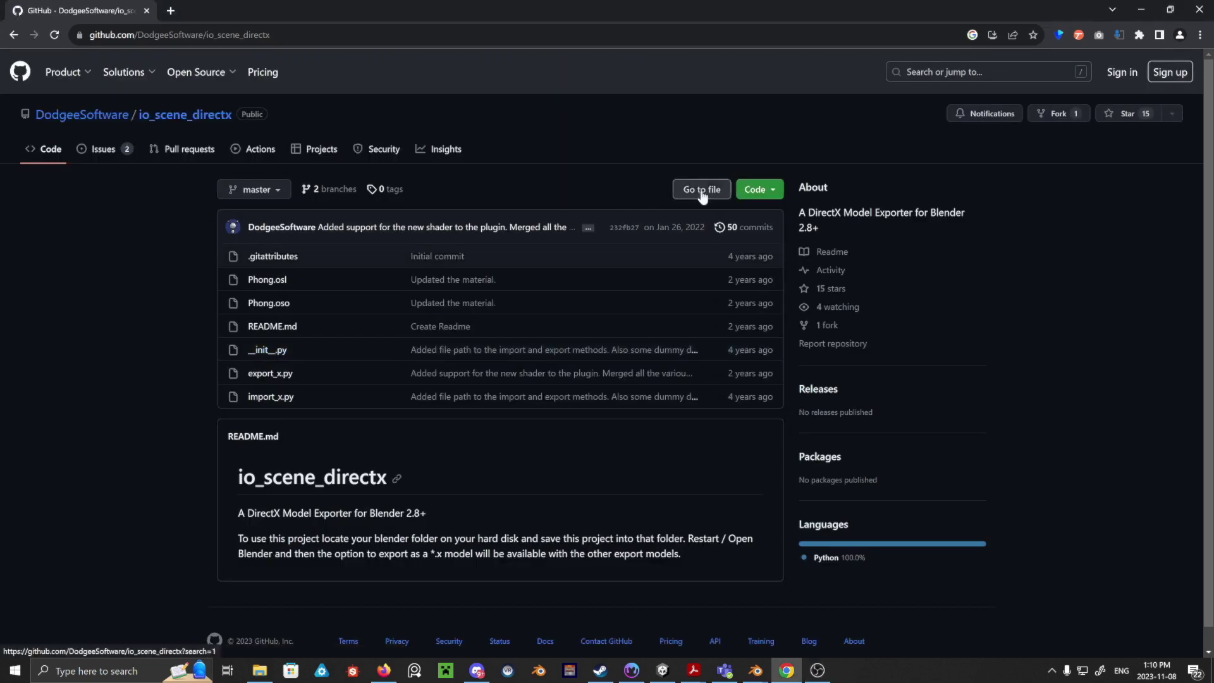
pyautogui.click(757, 192)
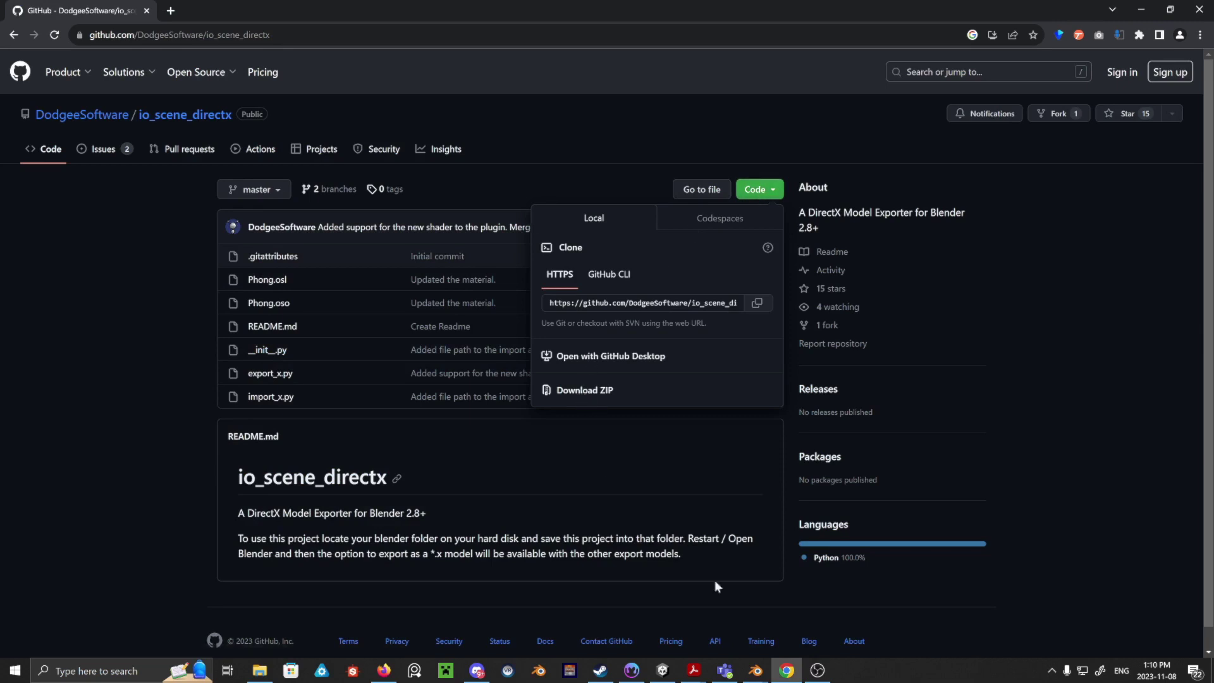
# - Switch to Blender and turn the Import-Export: DirectX X Format add-on off and back on in the preferences
pyautogui.moveTo(754, 671)
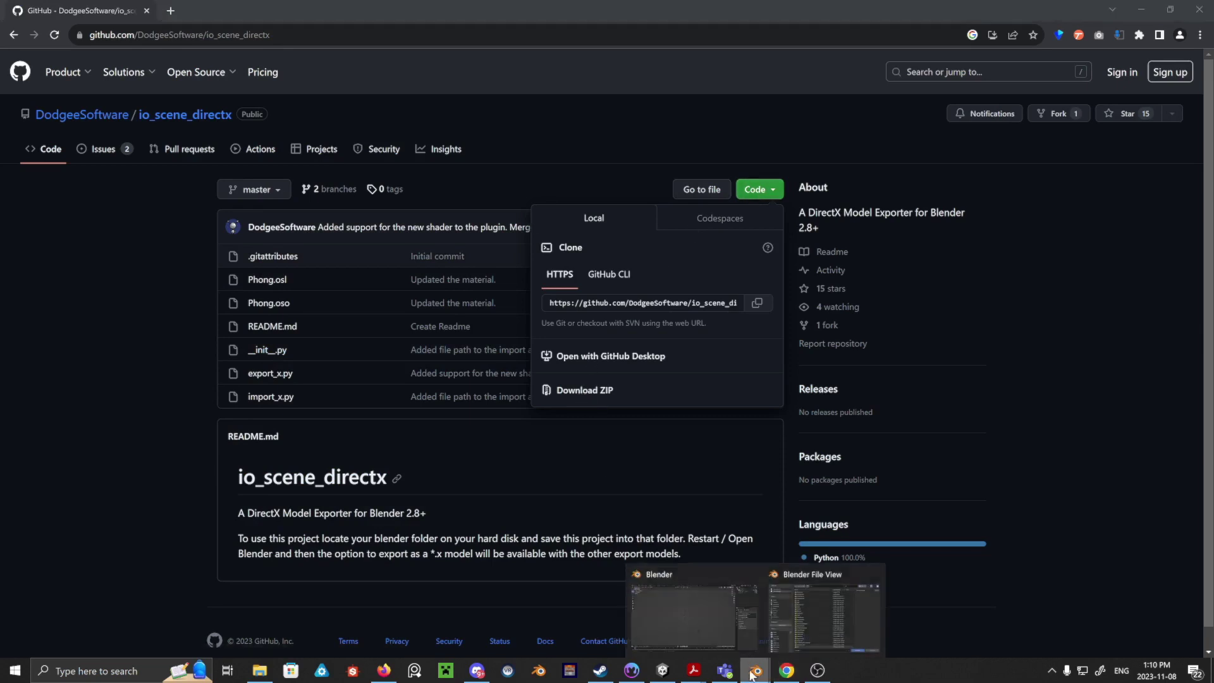
pyautogui.click(734, 569)
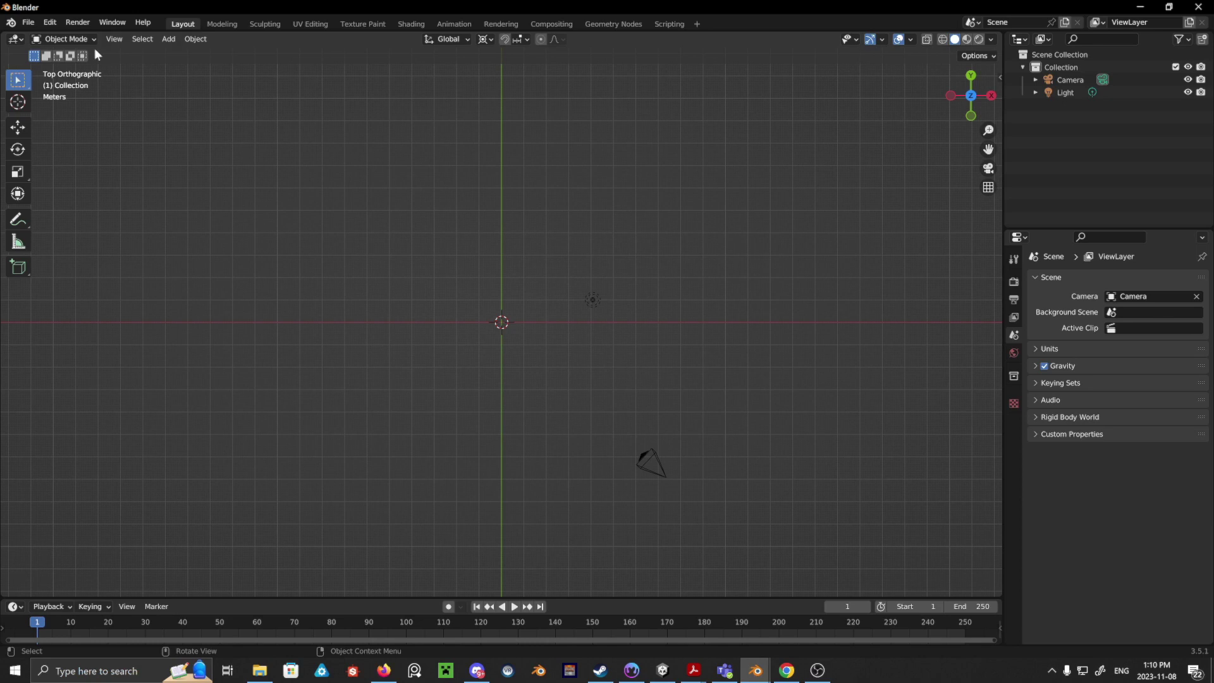
pyautogui.click(50, 22)
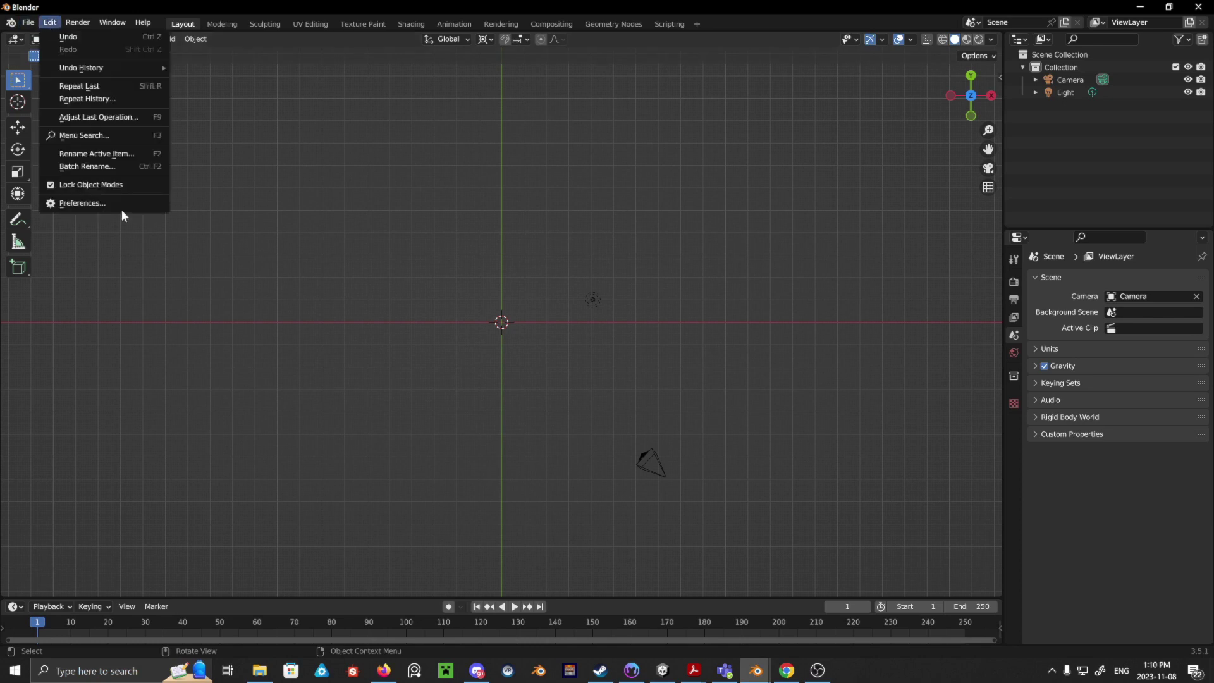
pyautogui.click(105, 203)
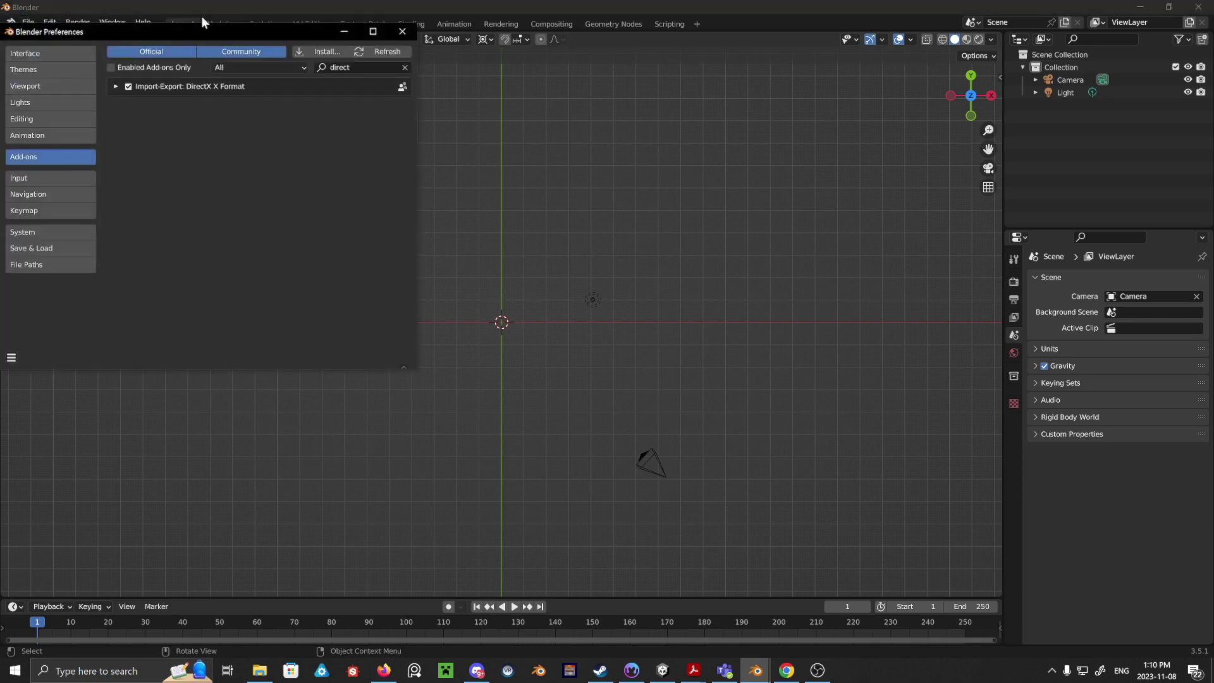
pyautogui.moveTo(195, 31); pyautogui.dragTo(356, 69)
pyautogui.click(291, 125)
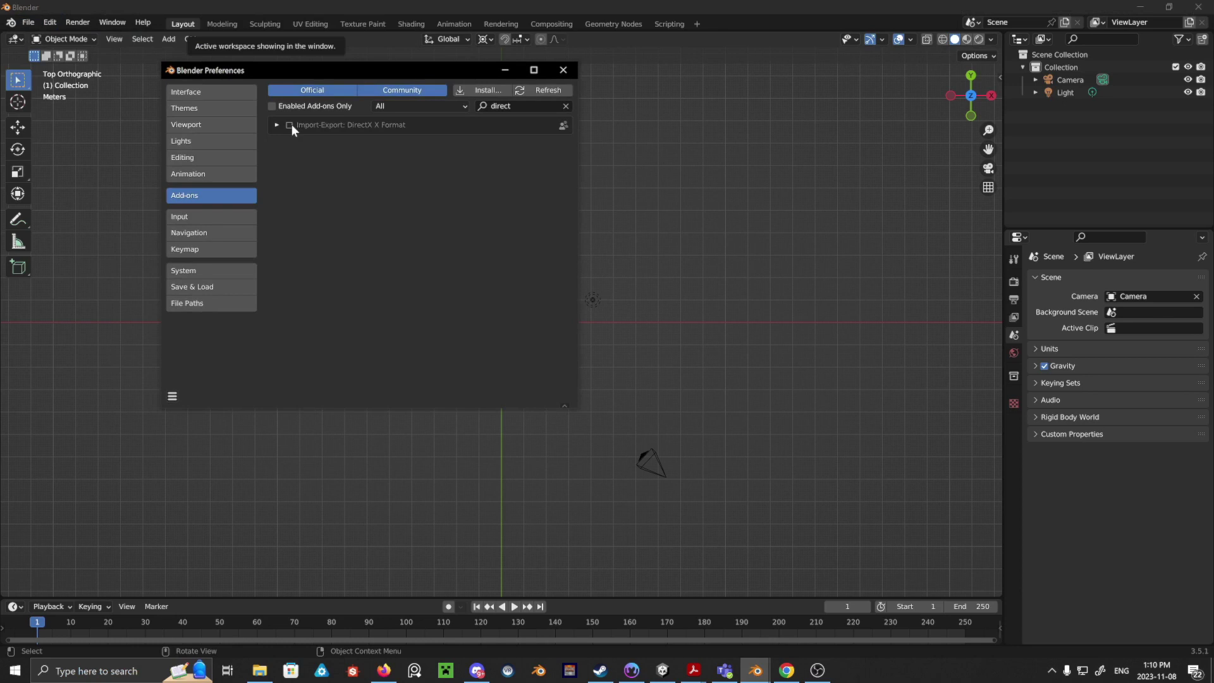
pyautogui.click(290, 125)
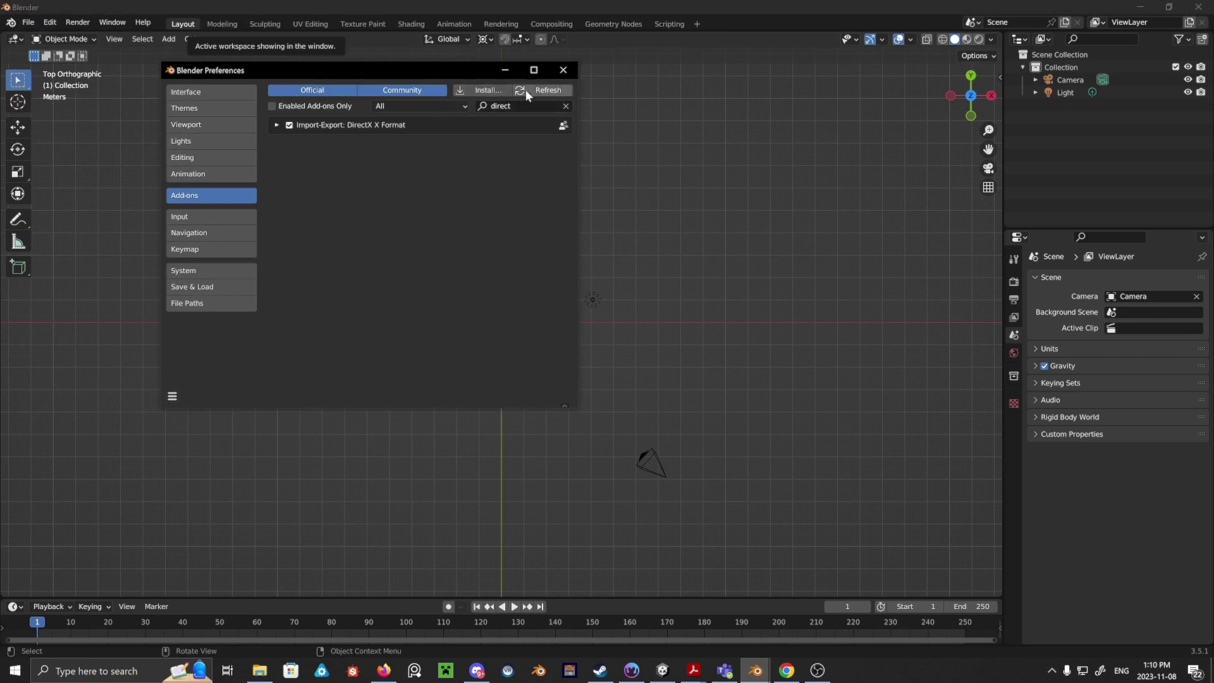
pyautogui.click(562, 70)
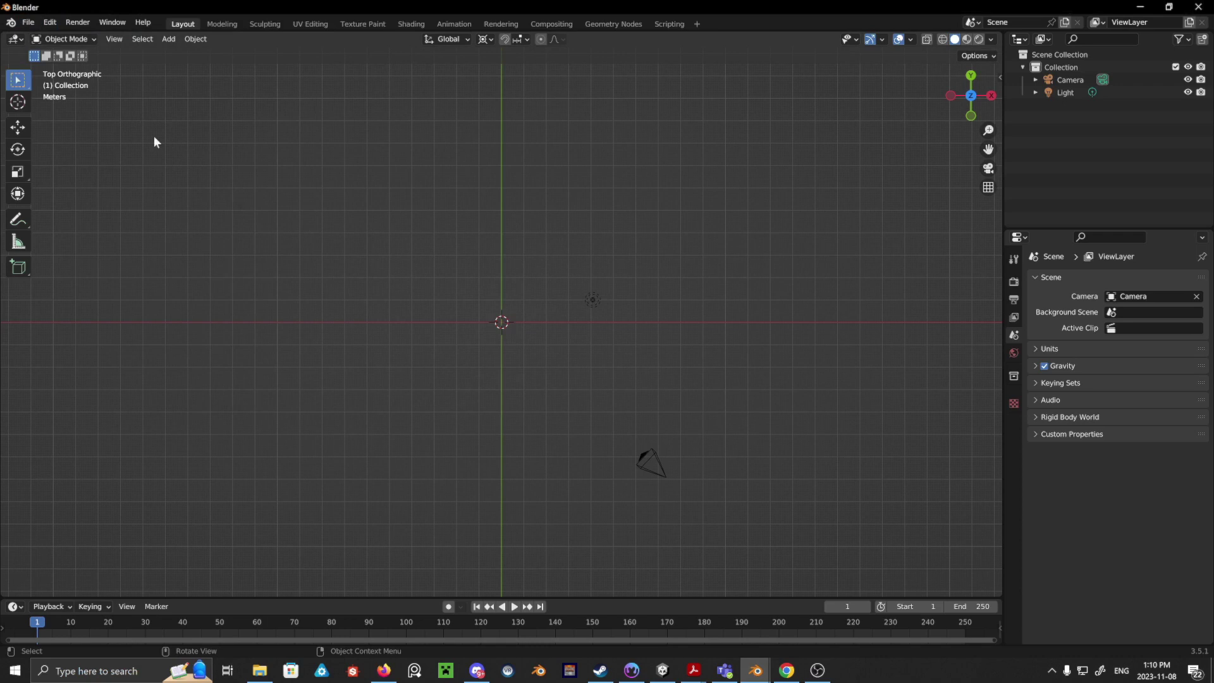
pyautogui.scroll(4, 519, 346)
pyautogui.hotkey('shift', 'a')
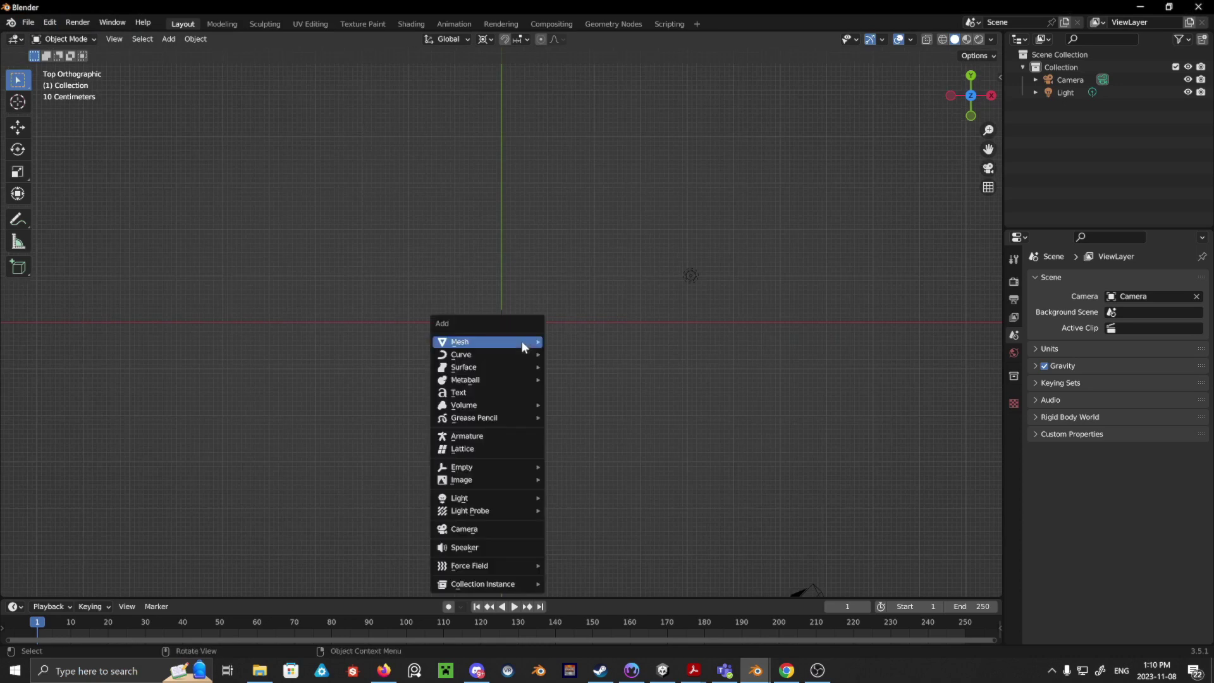
pyautogui.moveTo(526, 342)
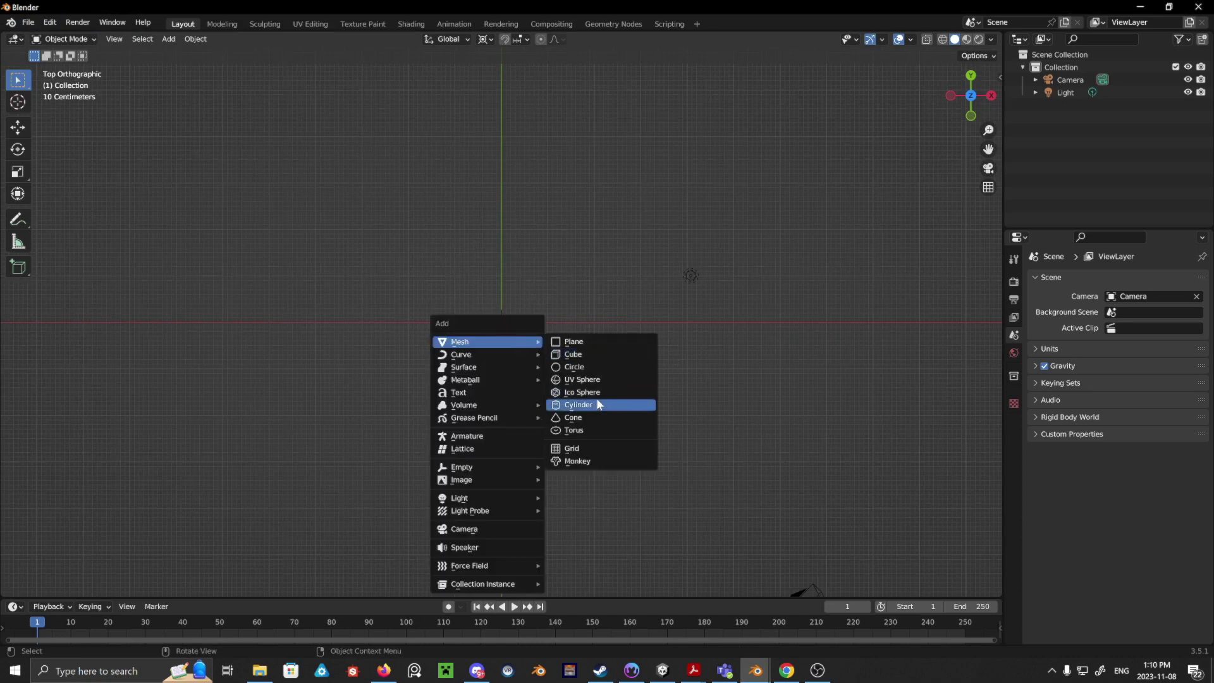
pyautogui.click(586, 432)
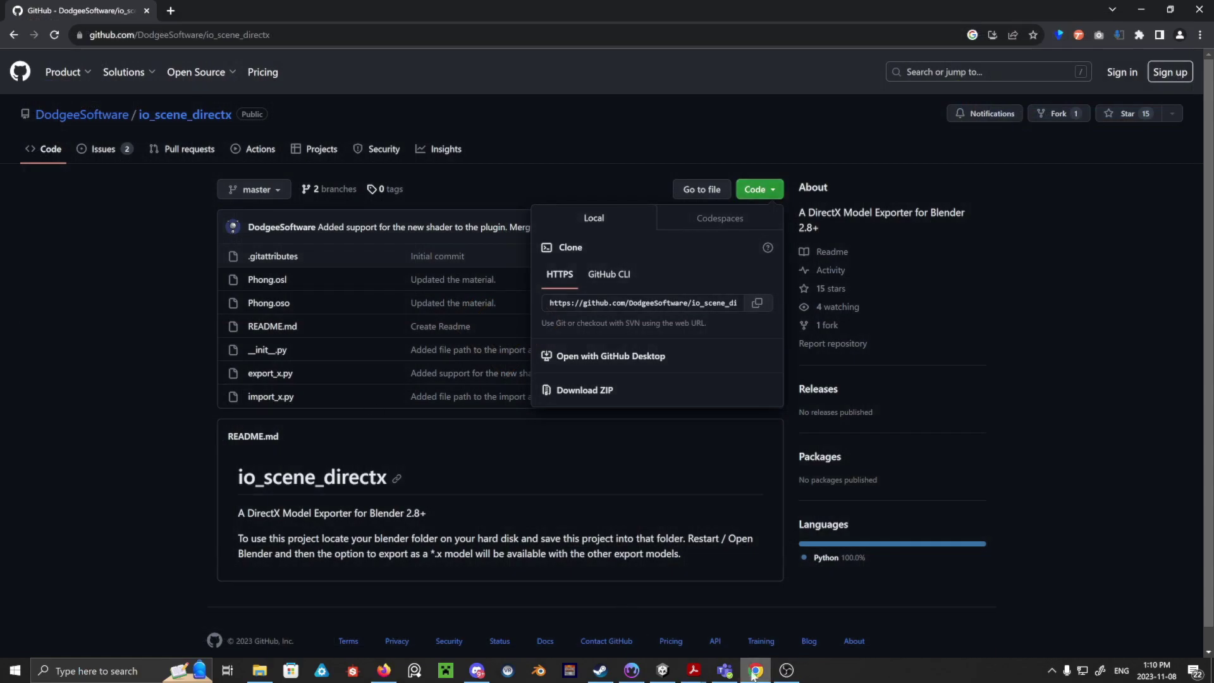
# - Launch a new Blender session, dismiss the splash screen, and delete the default cube
pyautogui.click(541, 672)
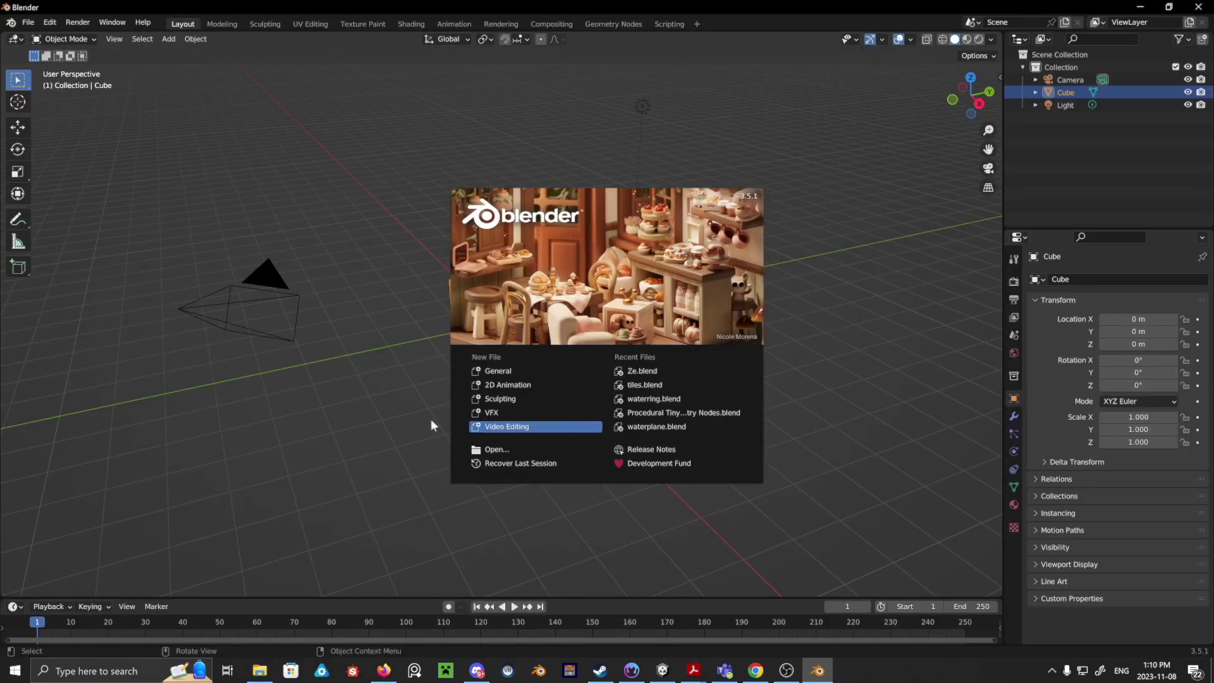
pyautogui.click(433, 381)
pyautogui.press('x')
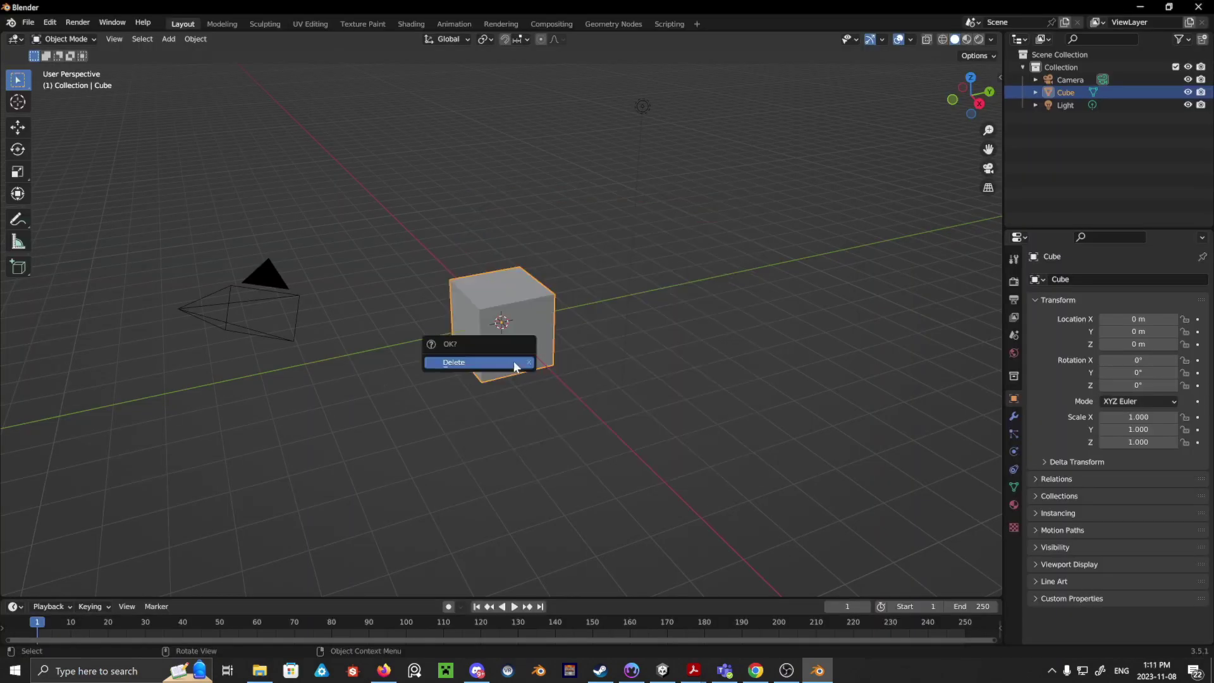
pyautogui.click(514, 361)
# - Add a cone mesh at the origin and set its vertex count to 6
pyautogui.hotkey('shift', 'a')
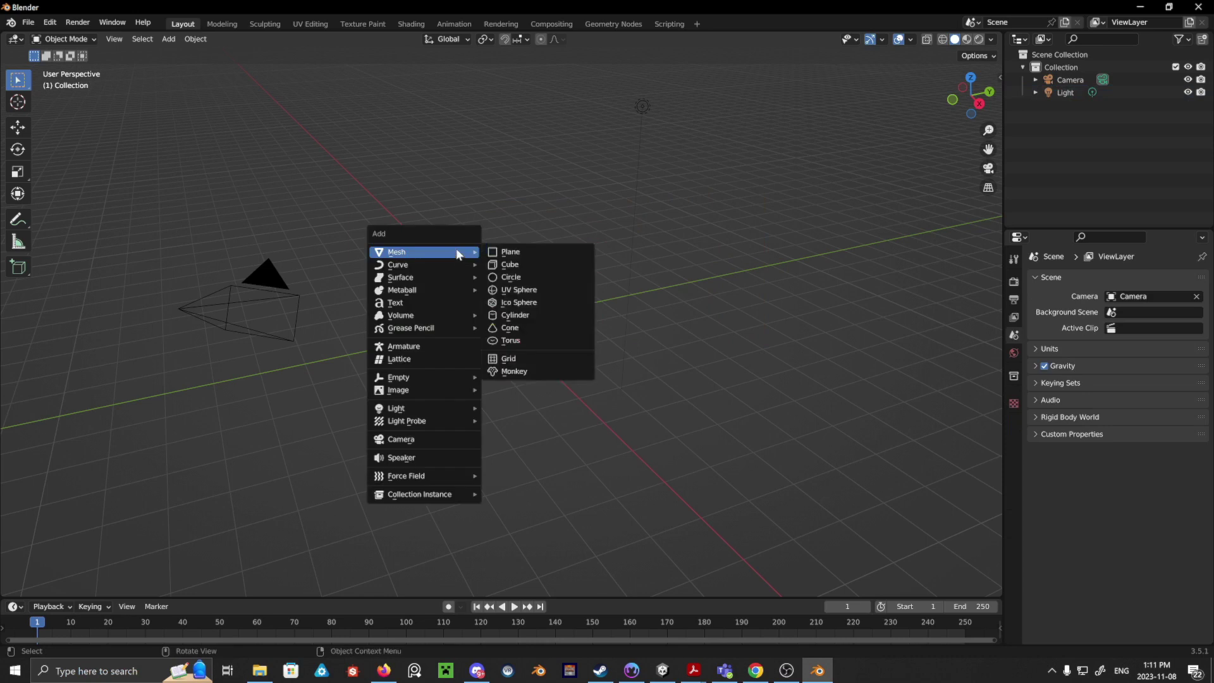
pyautogui.moveTo(440, 252)
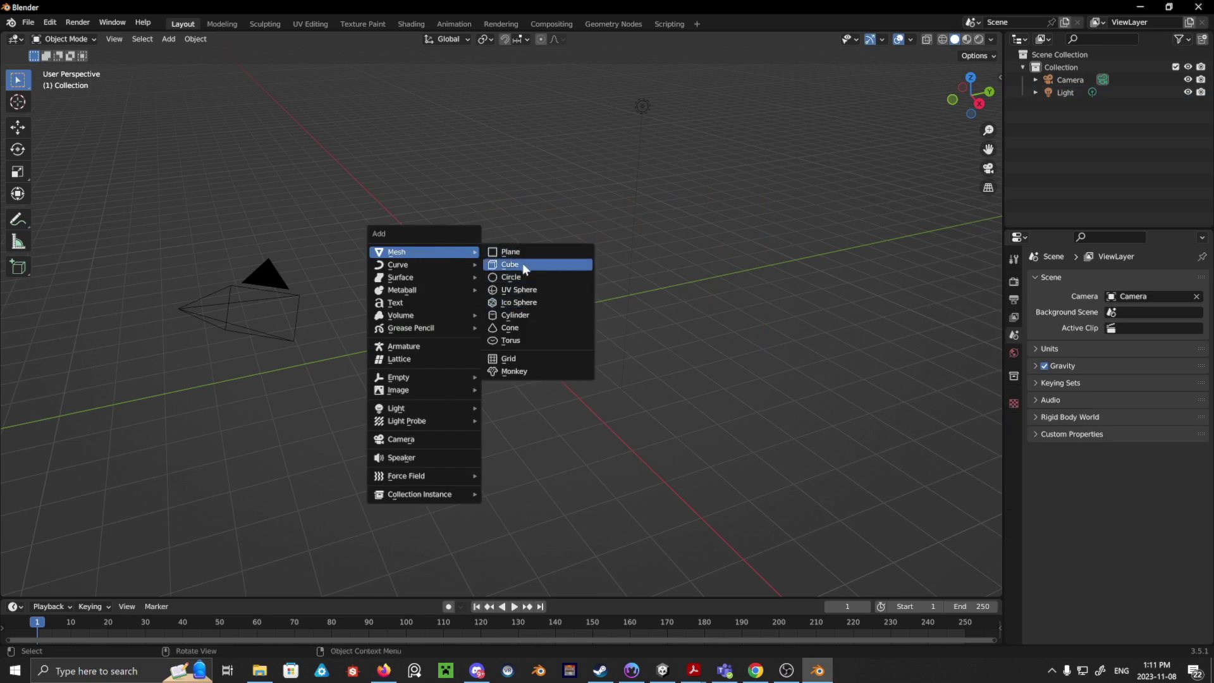
pyautogui.click(524, 328)
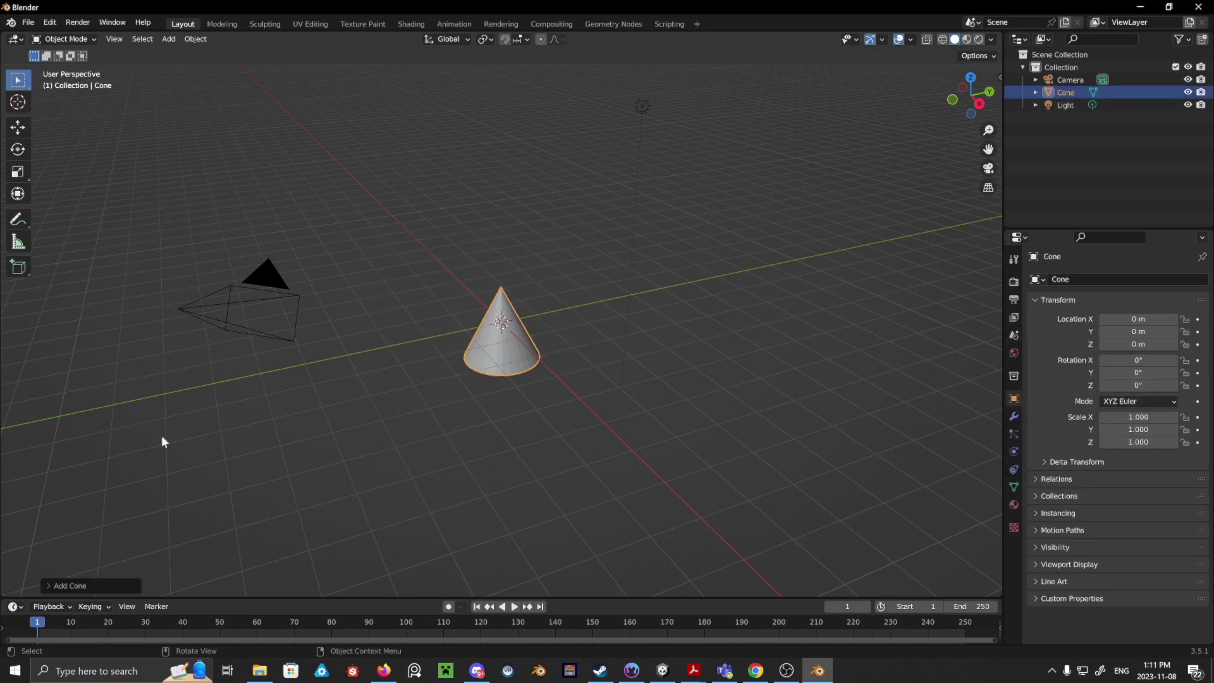
pyautogui.click(56, 586)
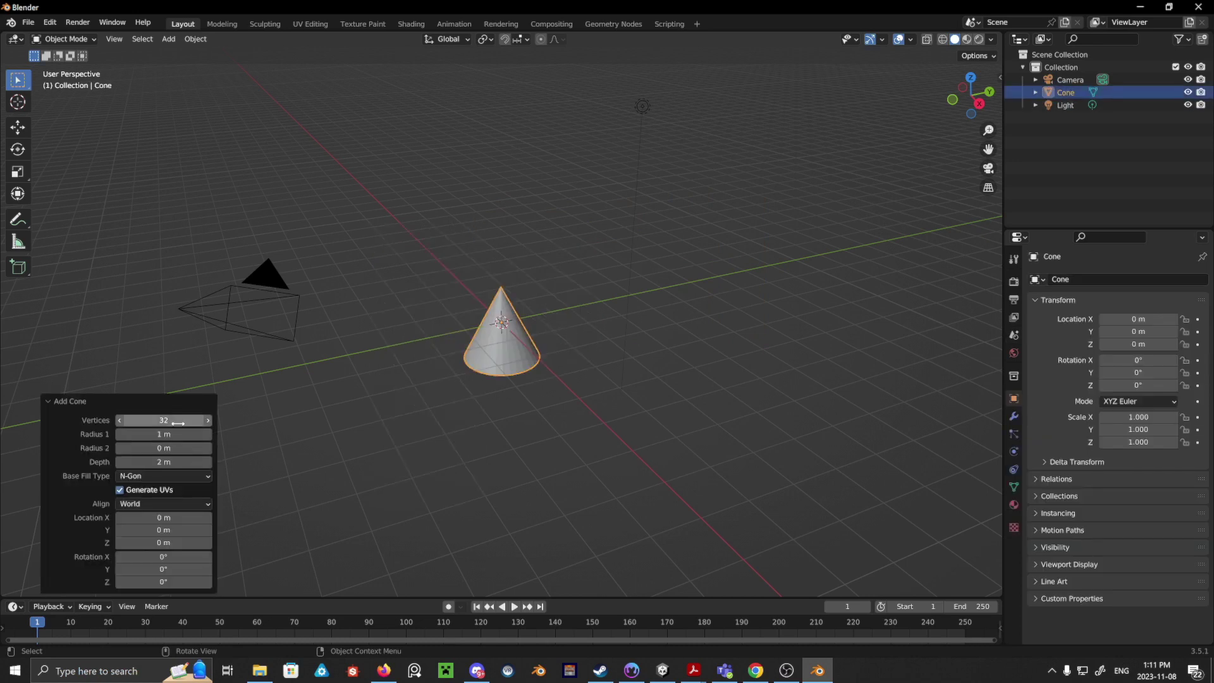
pyautogui.click(163, 420)
pyautogui.write('6')
pyautogui.press('Return')
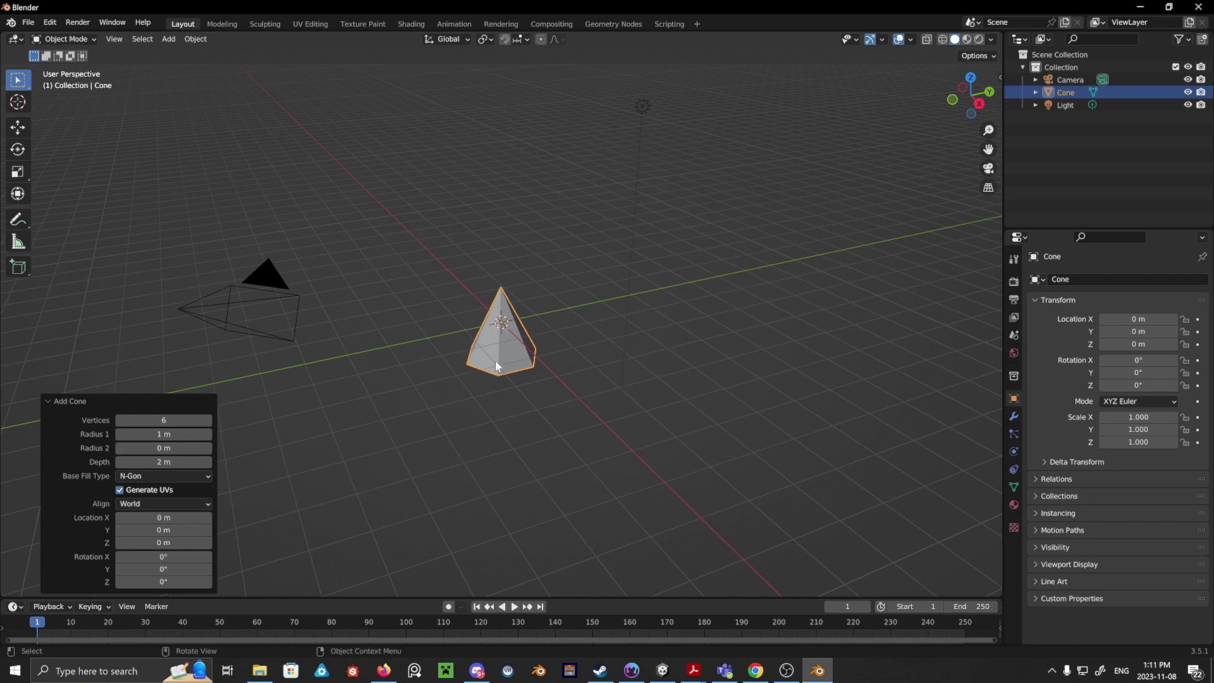
# - In Edit Mode from the right view, set the pivot point to 3D Cursor and rotate the whole cone mesh -90°
pyautogui.press('Tab')
pyautogui.press('KP_1')
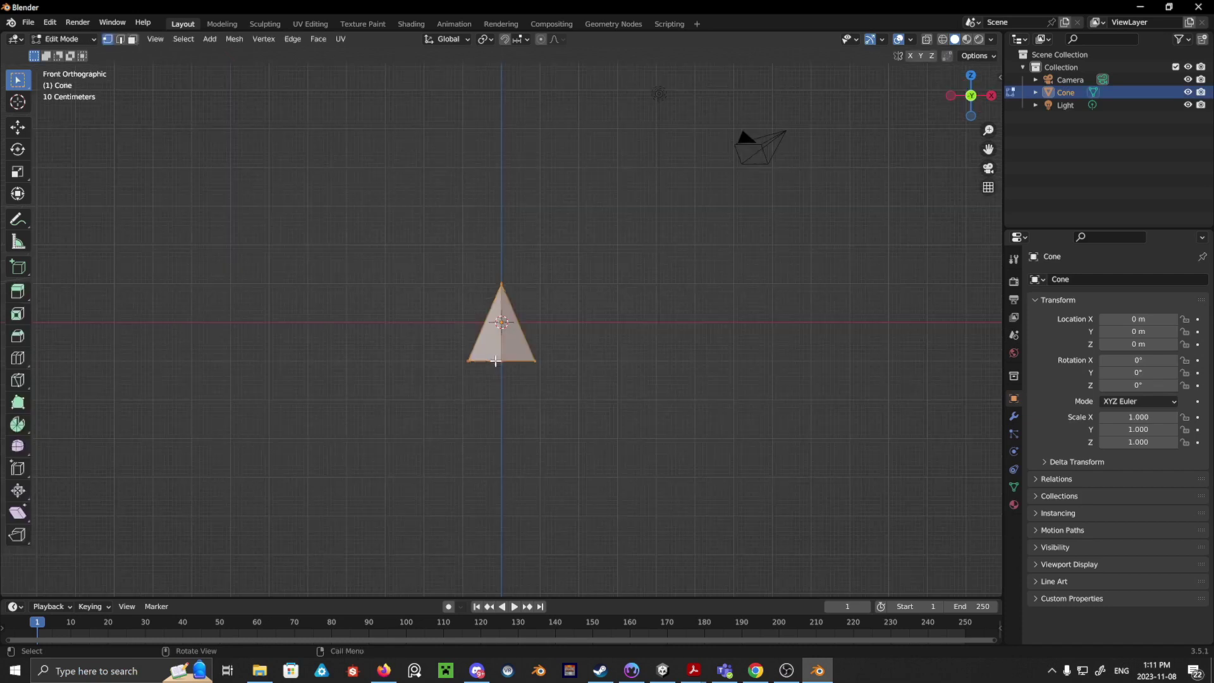
pyautogui.press('KP_3')
pyautogui.press('r')
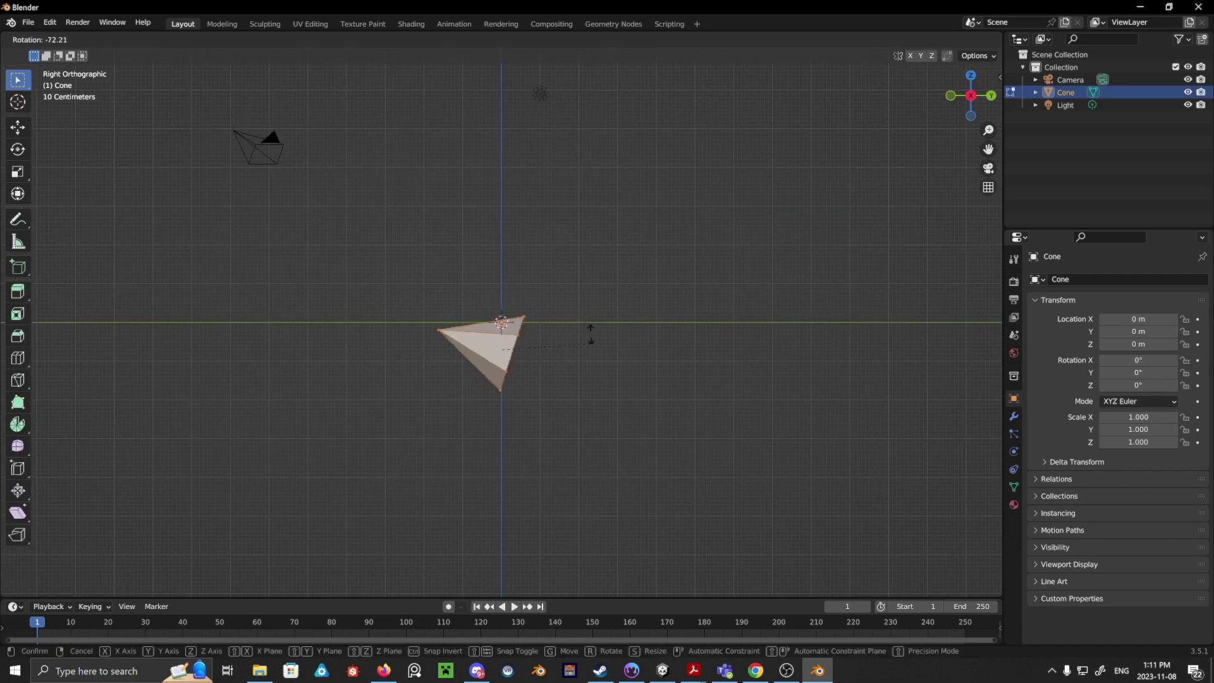
pyautogui.press('Escape')
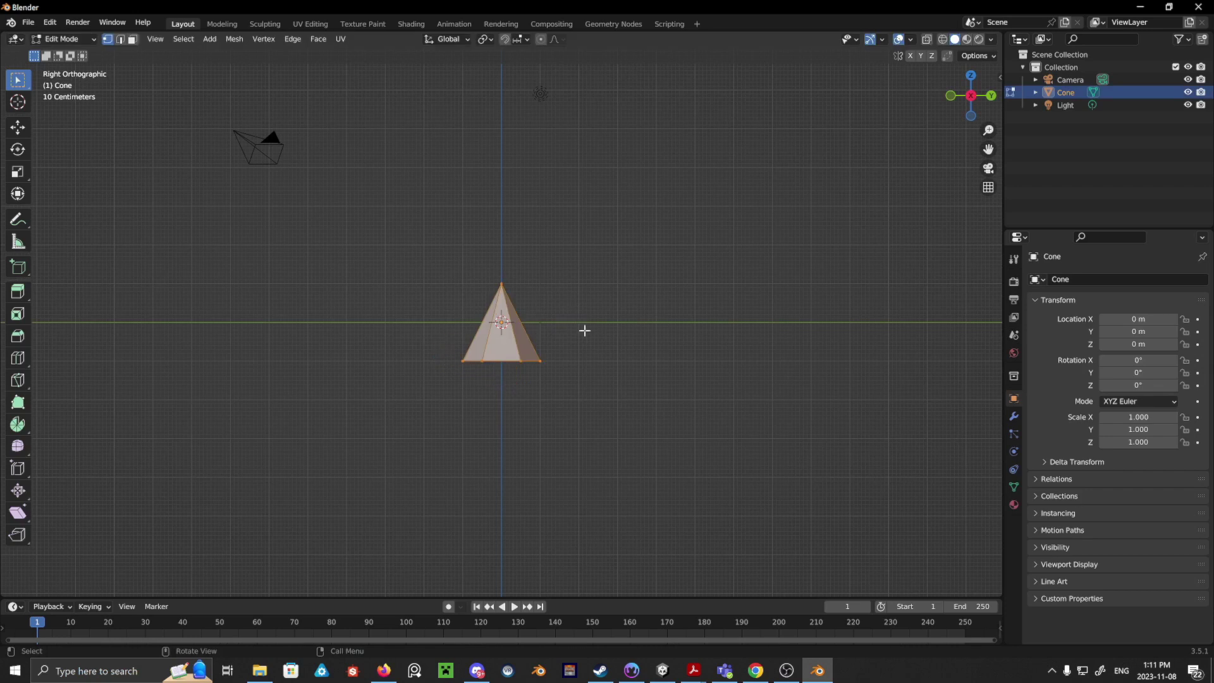
pyautogui.click(485, 40)
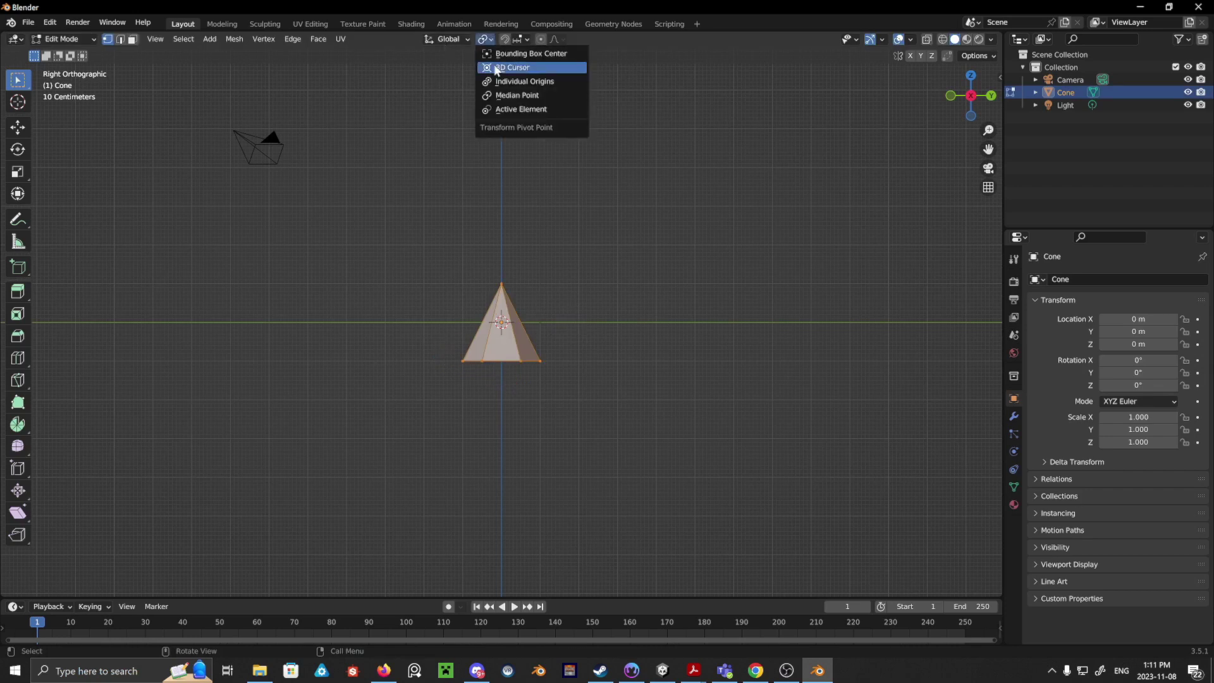
pyautogui.click(538, 67)
pyautogui.press('r')
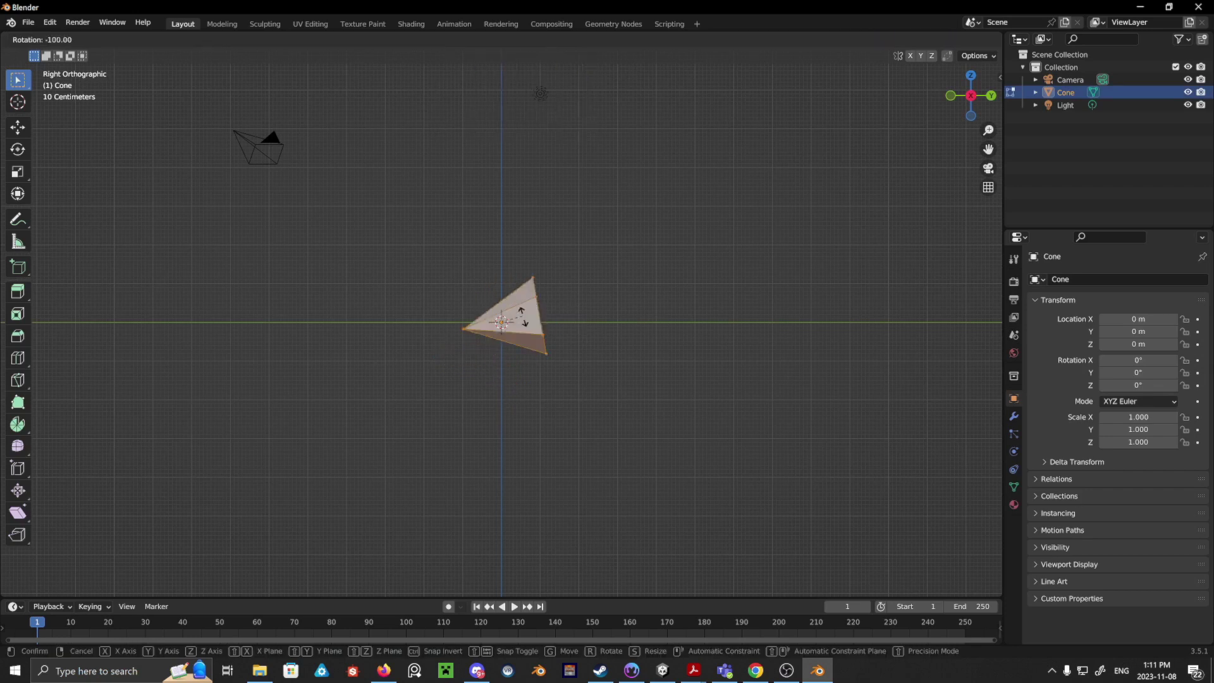
pyautogui.click(526, 320)
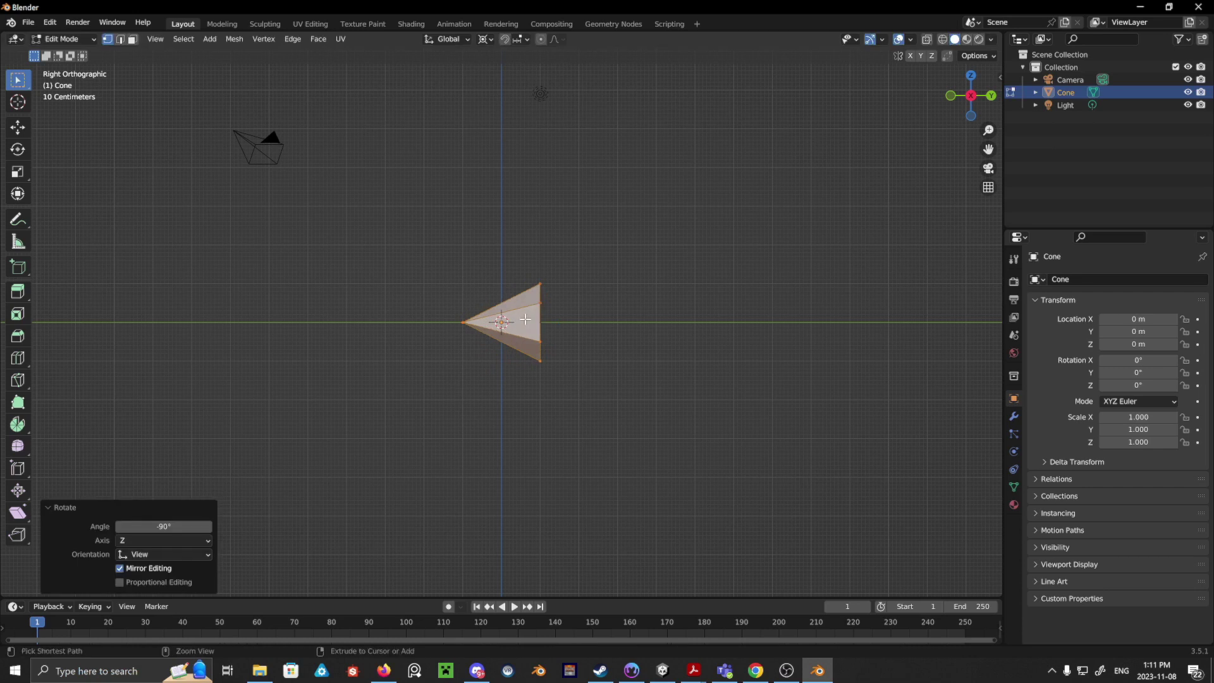
# - Move the cone mesh about 1.01 m along Y so its tip sits at the origin, and scale it uniformly by 20
pyautogui.press('g')
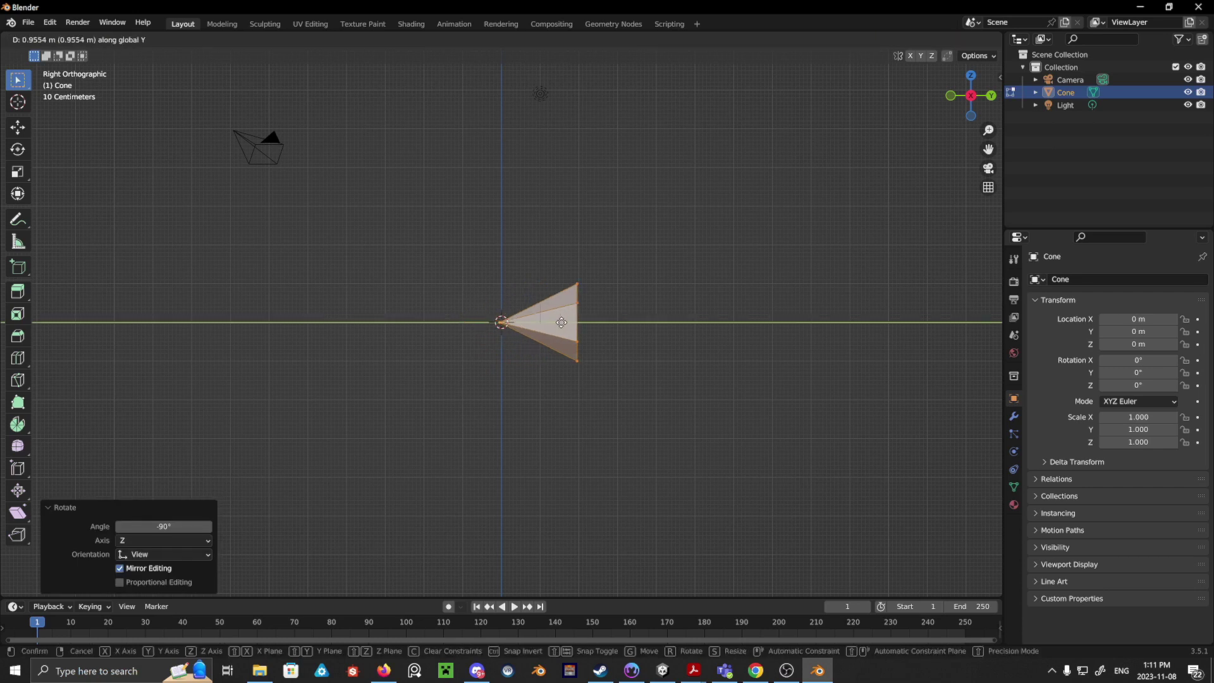
pyautogui.click(560, 323)
pyautogui.write('s')
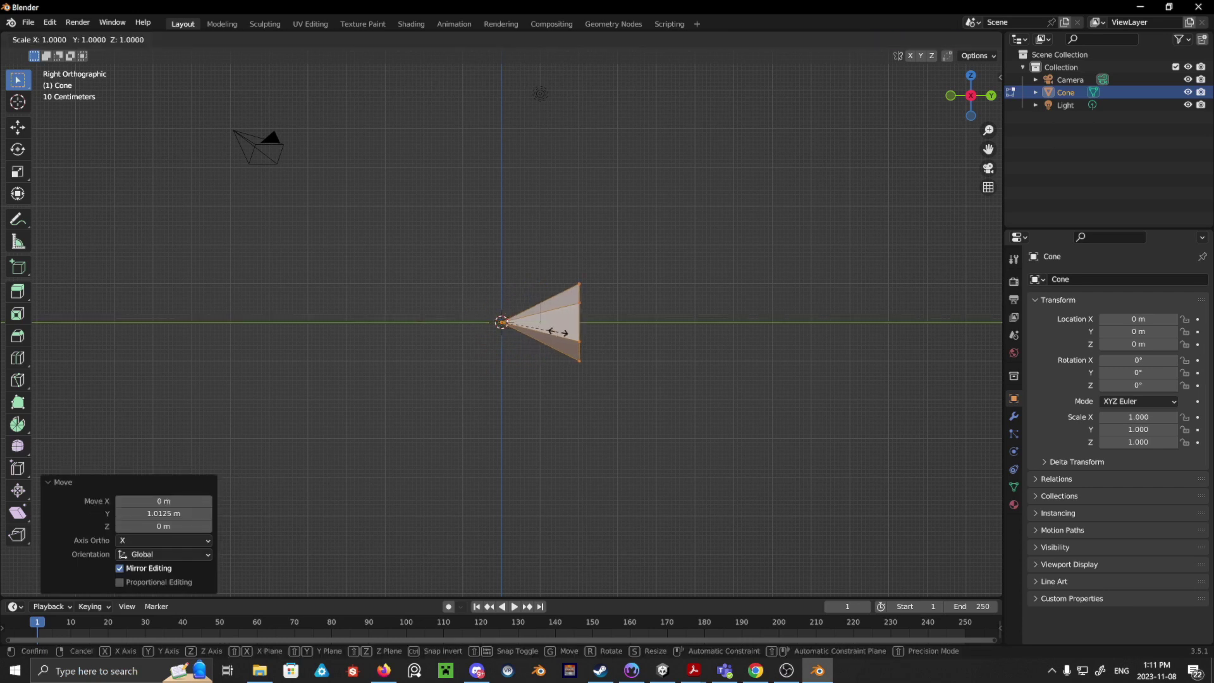
pyautogui.write('20')
pyautogui.press('Return')
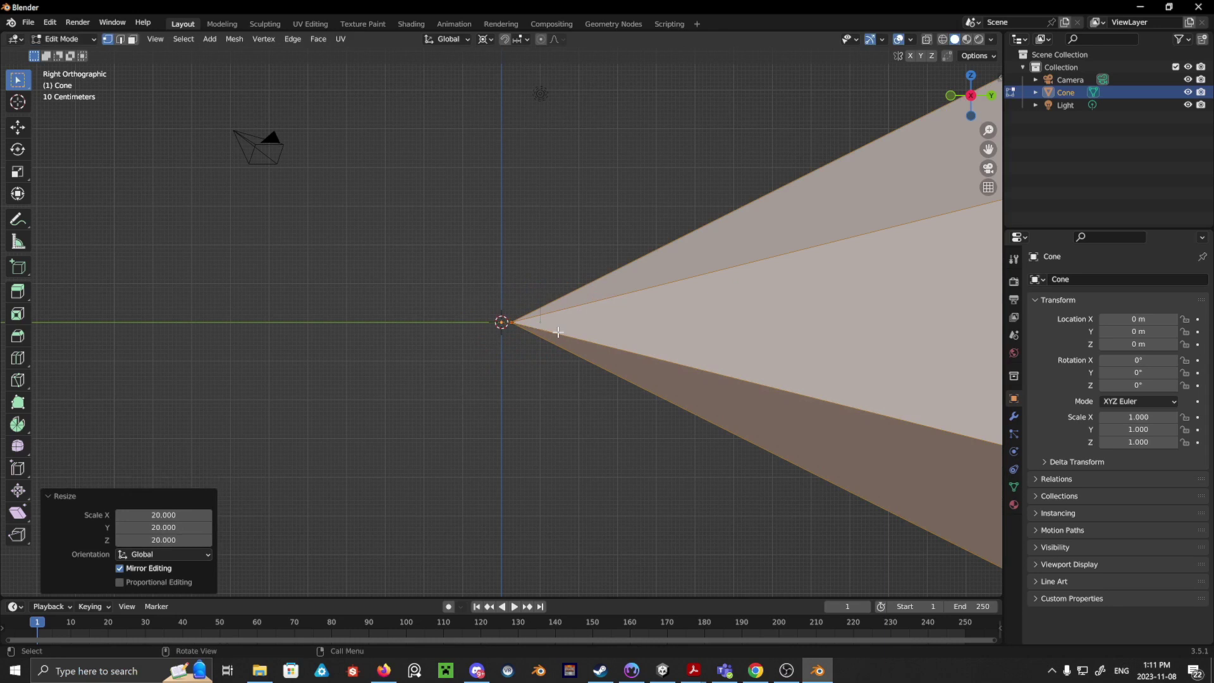
# - Deselect the mesh, switch to face selection, and delete the cone's hexagonal base face
pyautogui.scroll(-10, 558, 332)
pyautogui.moveTo(557, 332); pyautogui.dragTo(503, 341, button='middle')
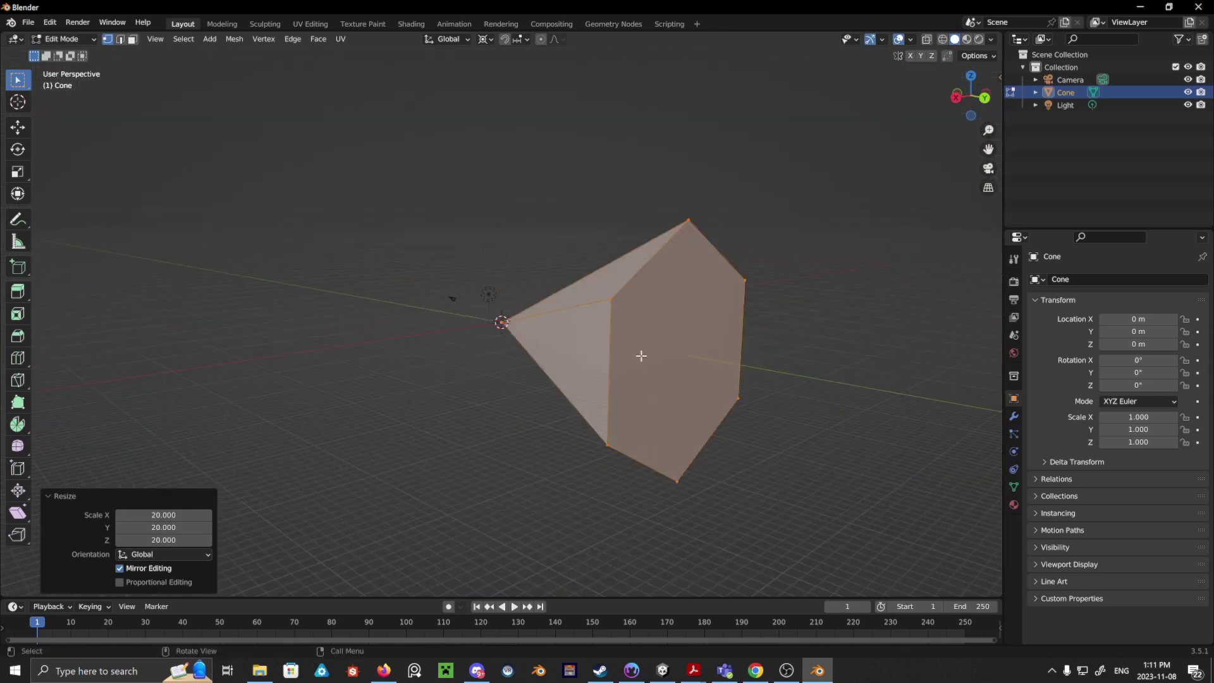
pyautogui.press('Tab')
pyautogui.press('Tab')
pyautogui.hotkey('alt', 'a')
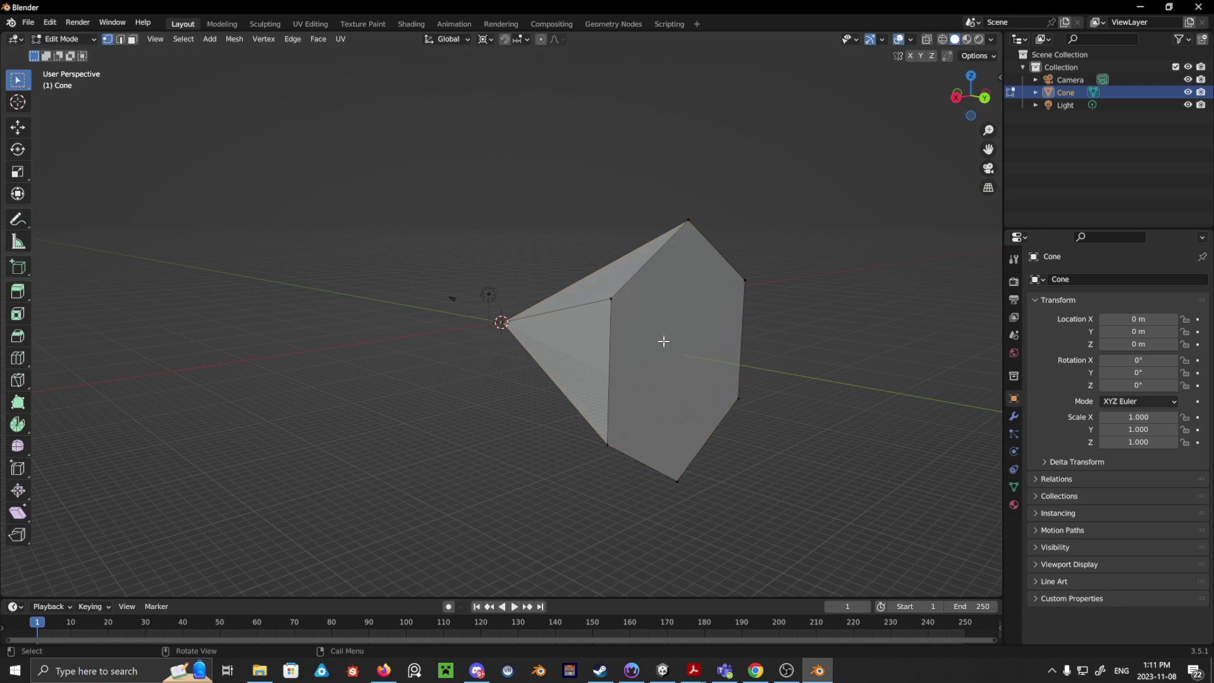
pyautogui.click(132, 39)
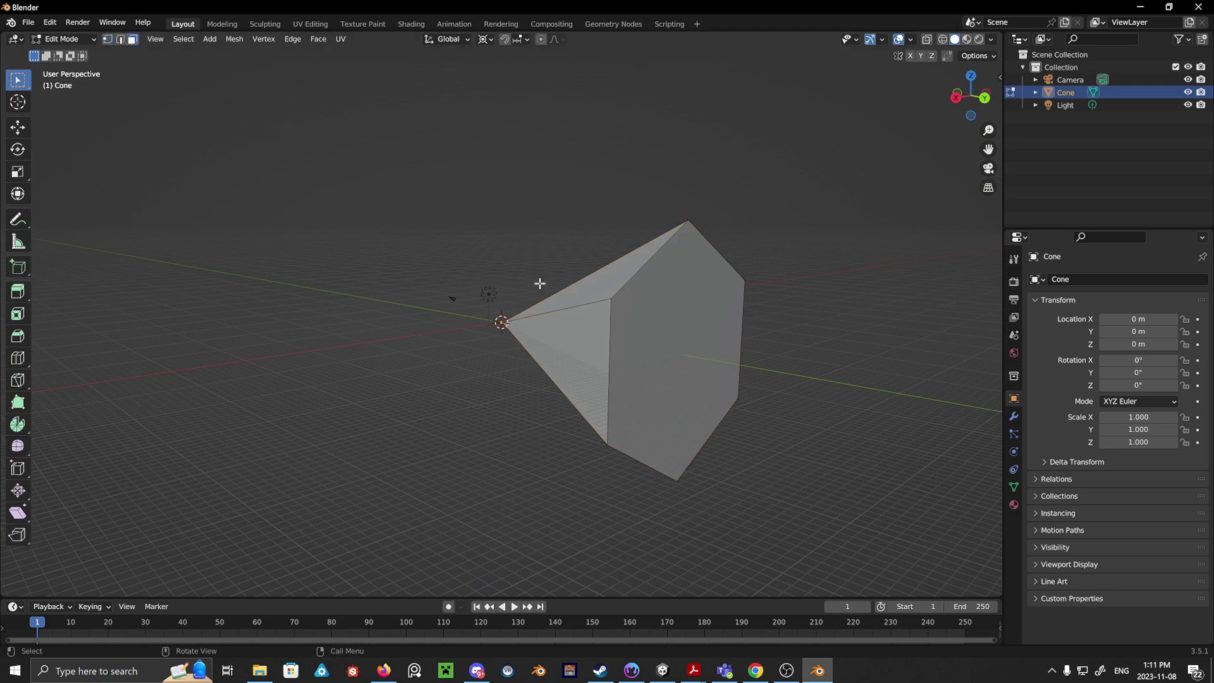
pyautogui.click(657, 335)
pyautogui.press('x')
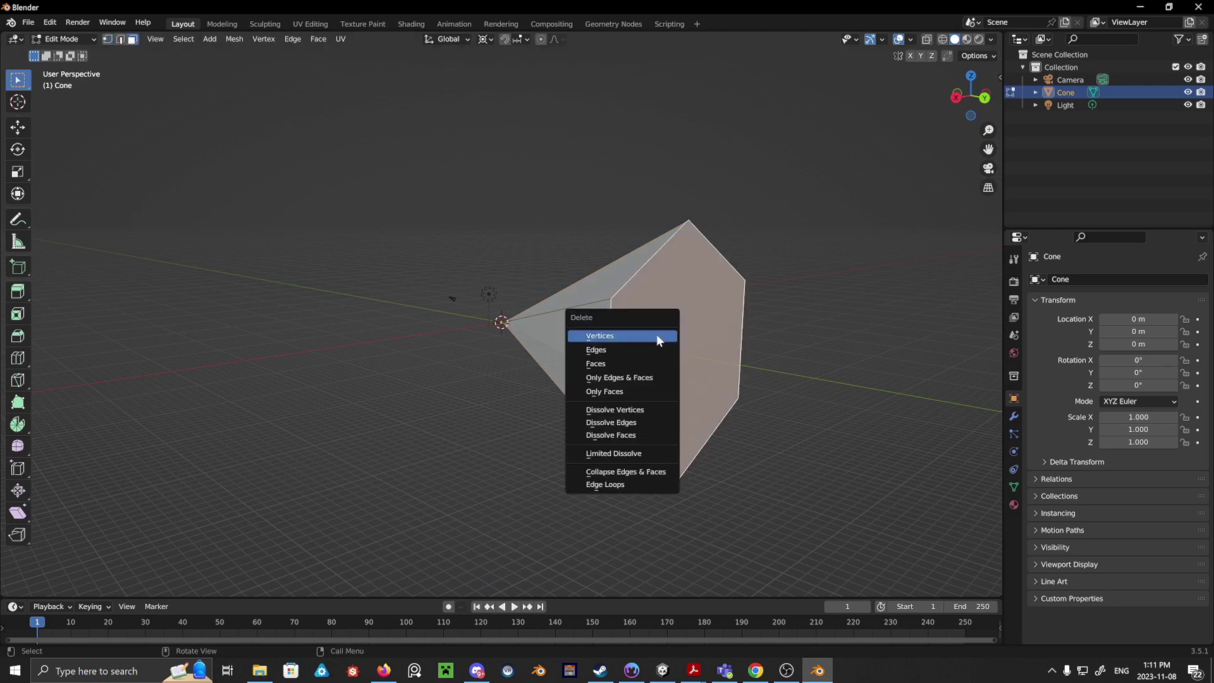
pyautogui.click(626, 363)
# - Select all remaining faces and add a Solidify modifier with a thickness of 0.1 m
pyautogui.moveTo(626, 363); pyautogui.dragTo(544, 356, button='middle')
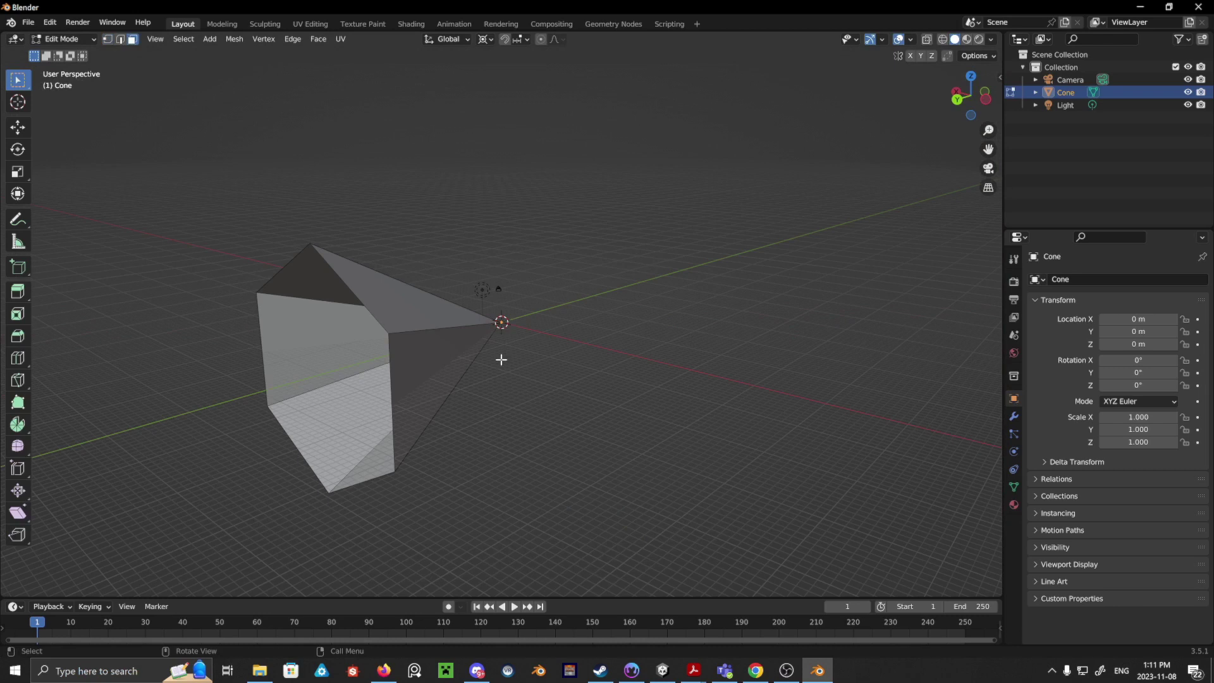
pyautogui.press('a')
pyautogui.moveTo(544, 413); pyautogui.dragTo(826, 384, button='middle')
pyautogui.moveTo(666, 411); pyautogui.dragTo(696, 389, button='middle')
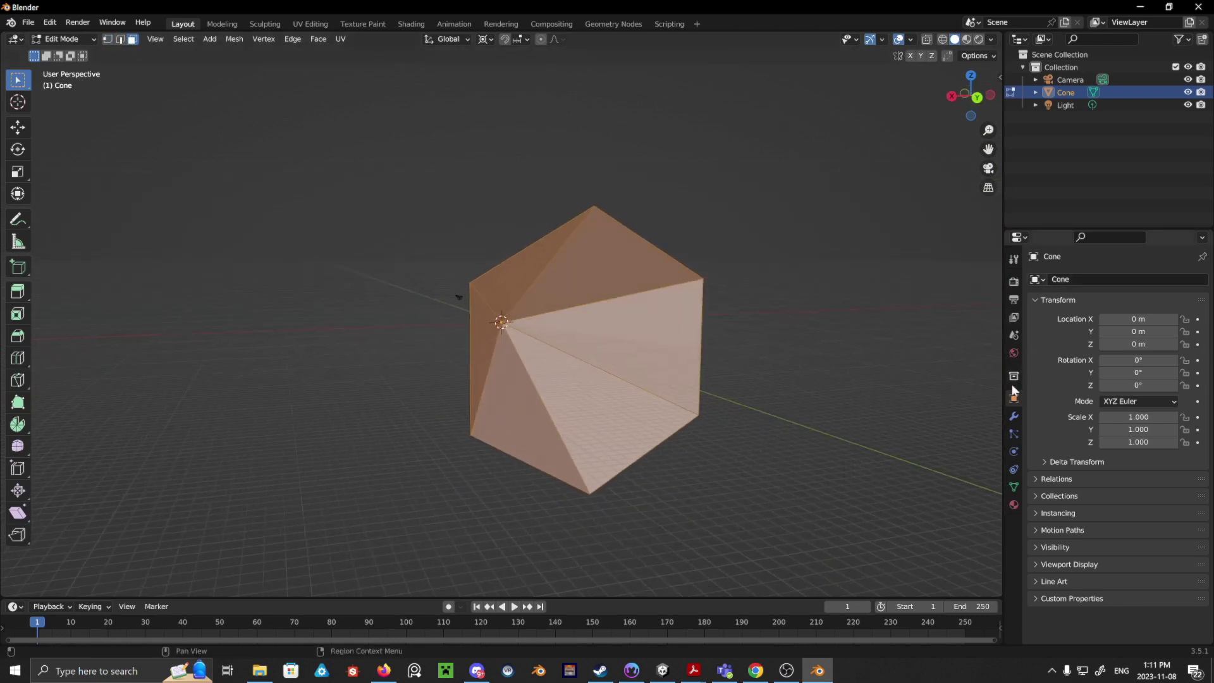
pyautogui.click(1014, 417)
pyautogui.click(1053, 279)
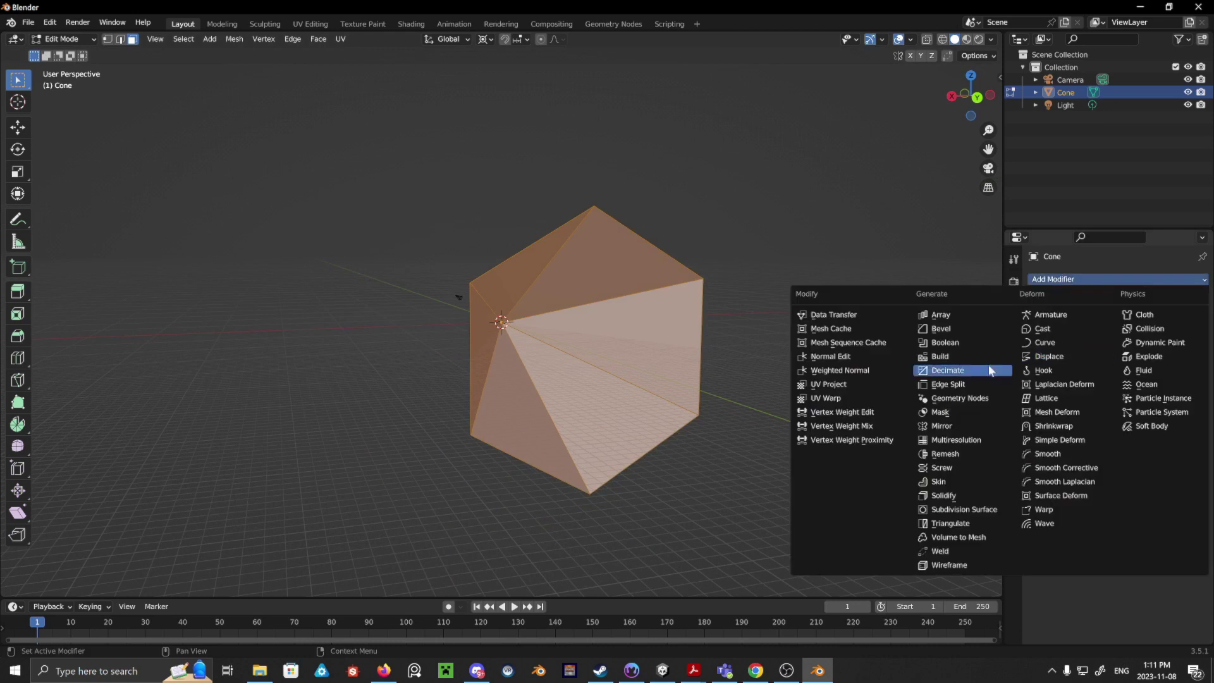
pyautogui.click(948, 495)
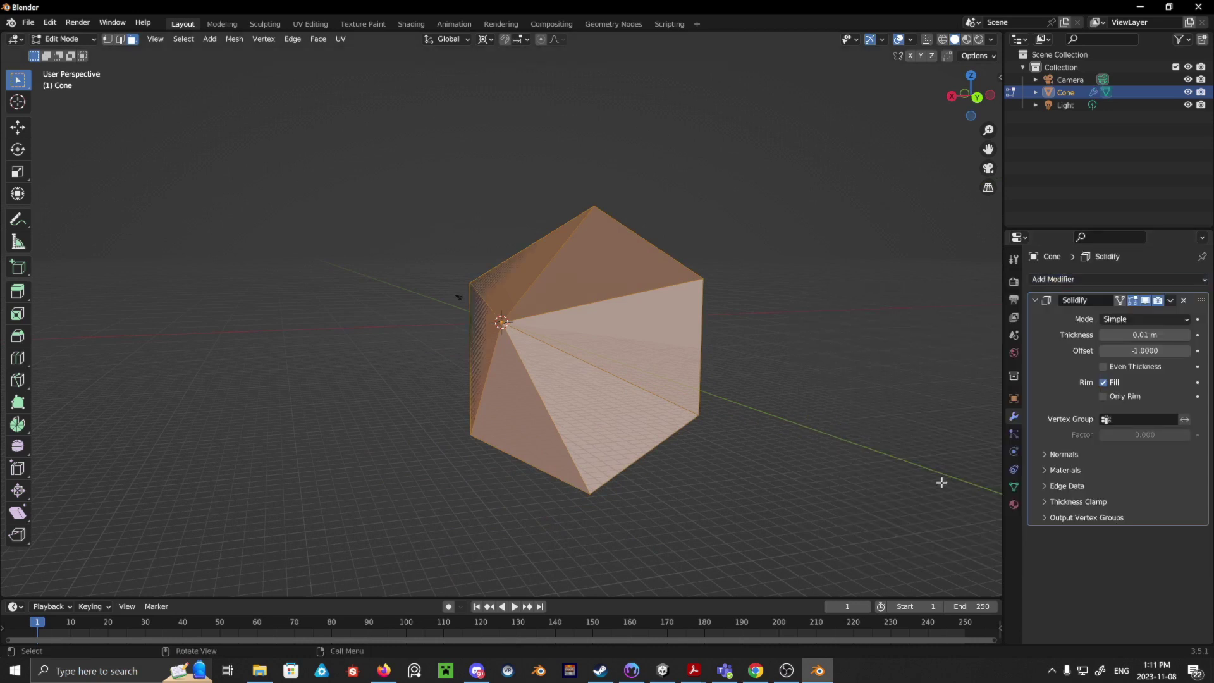
pyautogui.moveTo(702, 411); pyautogui.dragTo(706, 406, button='middle')
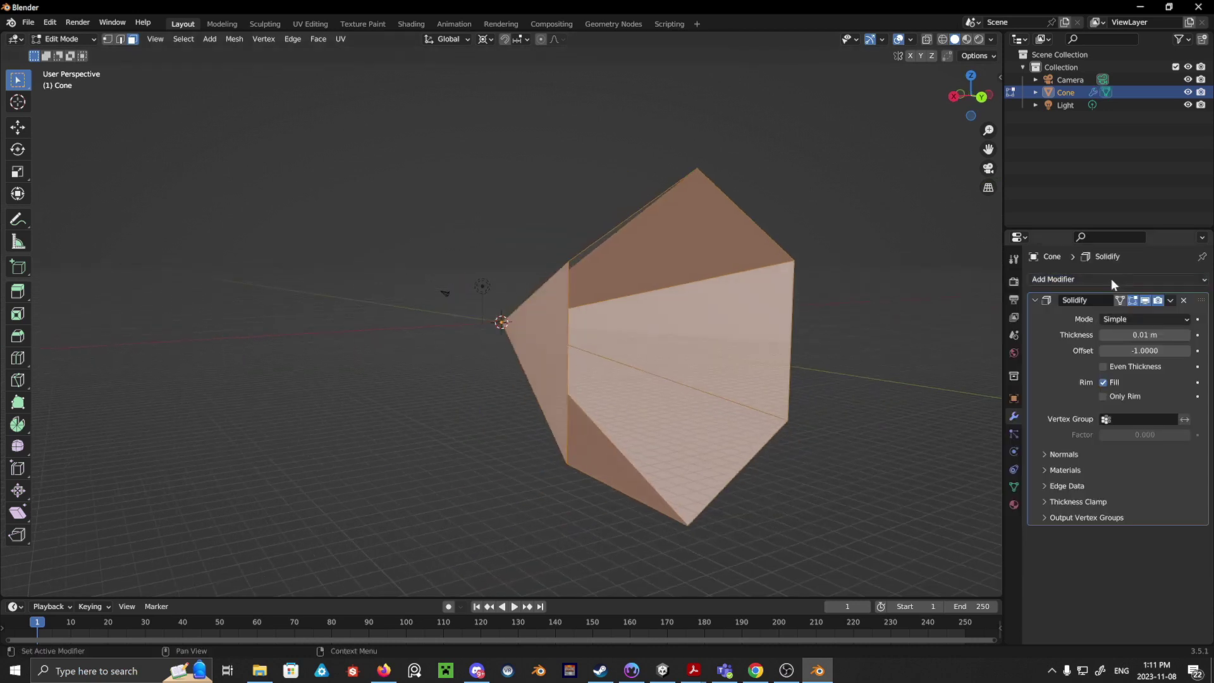
pyautogui.click(1128, 335)
pyautogui.write('0.1')
pyautogui.press('Return')
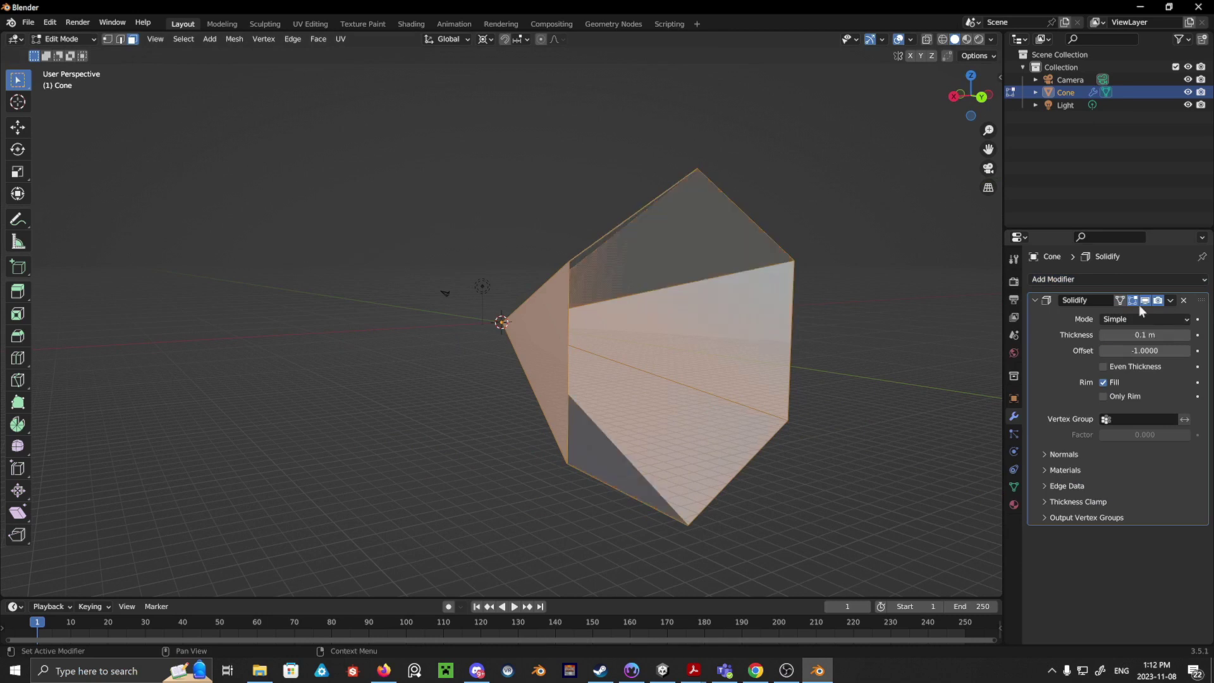
# - Return to Object Mode and apply the cone's scale
pyautogui.scroll(2, 748, 289)
pyautogui.moveTo(748, 289); pyautogui.dragTo(892, 307, button='middle')
pyautogui.press('Tab')
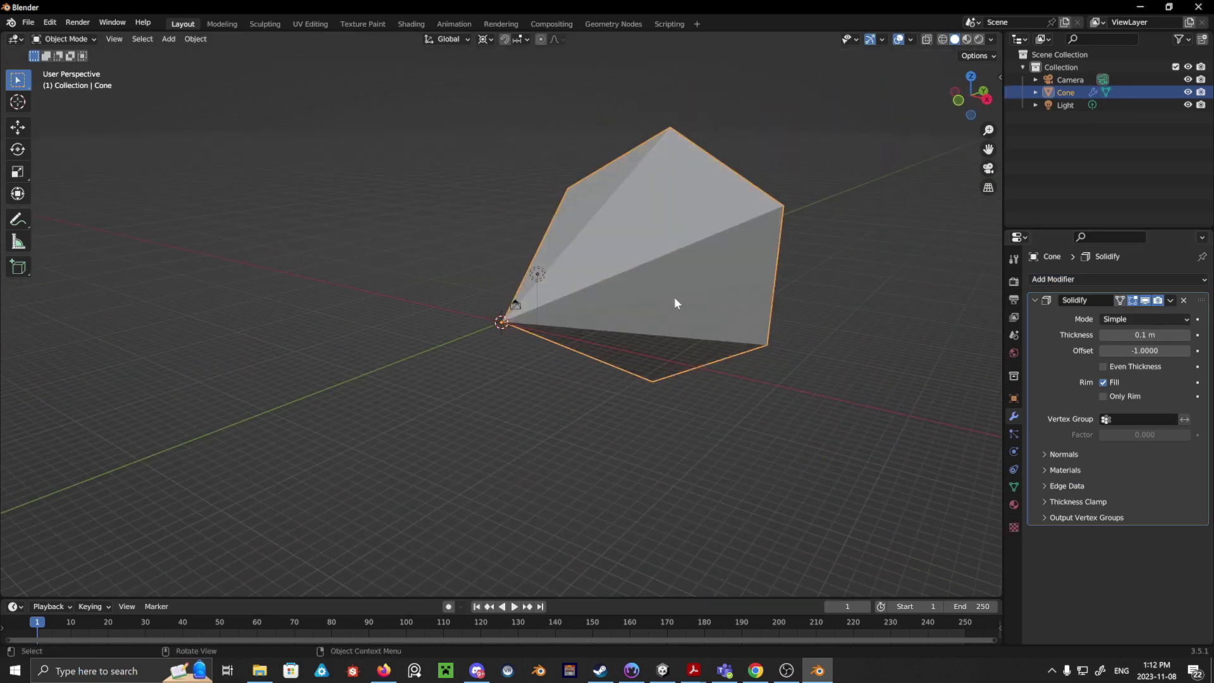
pyautogui.hotkey('ctrl', 'a')
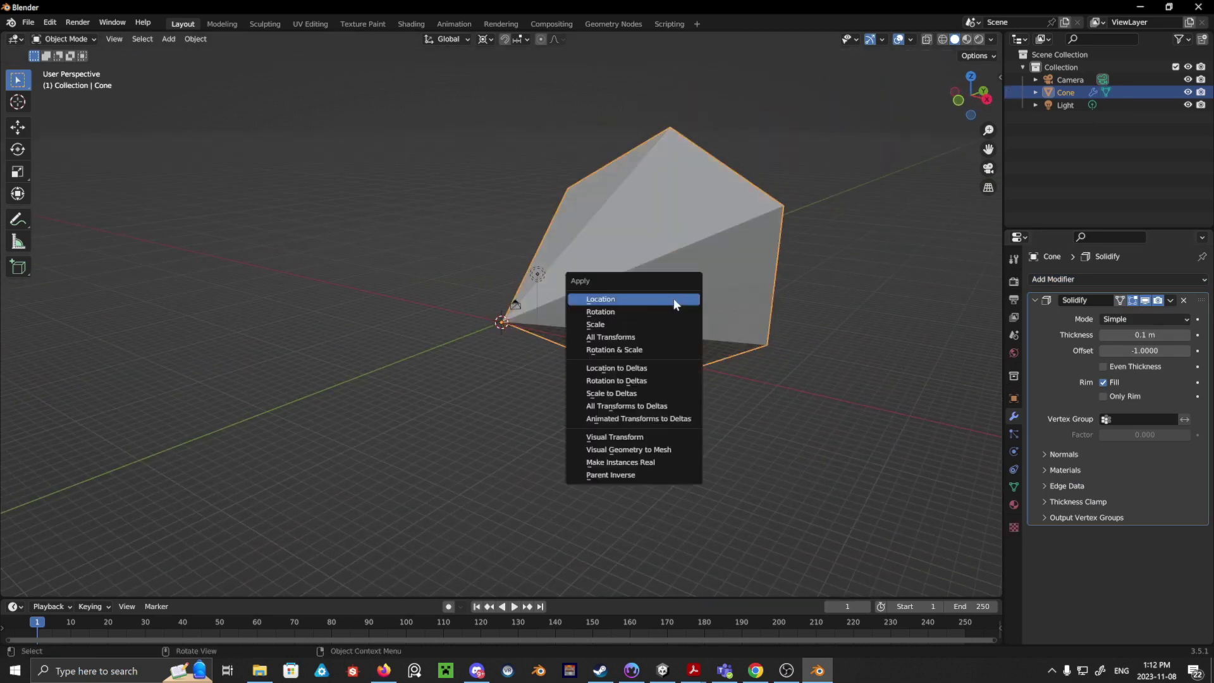
pyautogui.click(642, 329)
# - Show the cone from the top view and enable the Import-Export: DirectX X Format add-on in the preferences
pyautogui.moveTo(724, 298); pyautogui.dragTo(639, 349, button='middle')
pyautogui.press('KP_7')
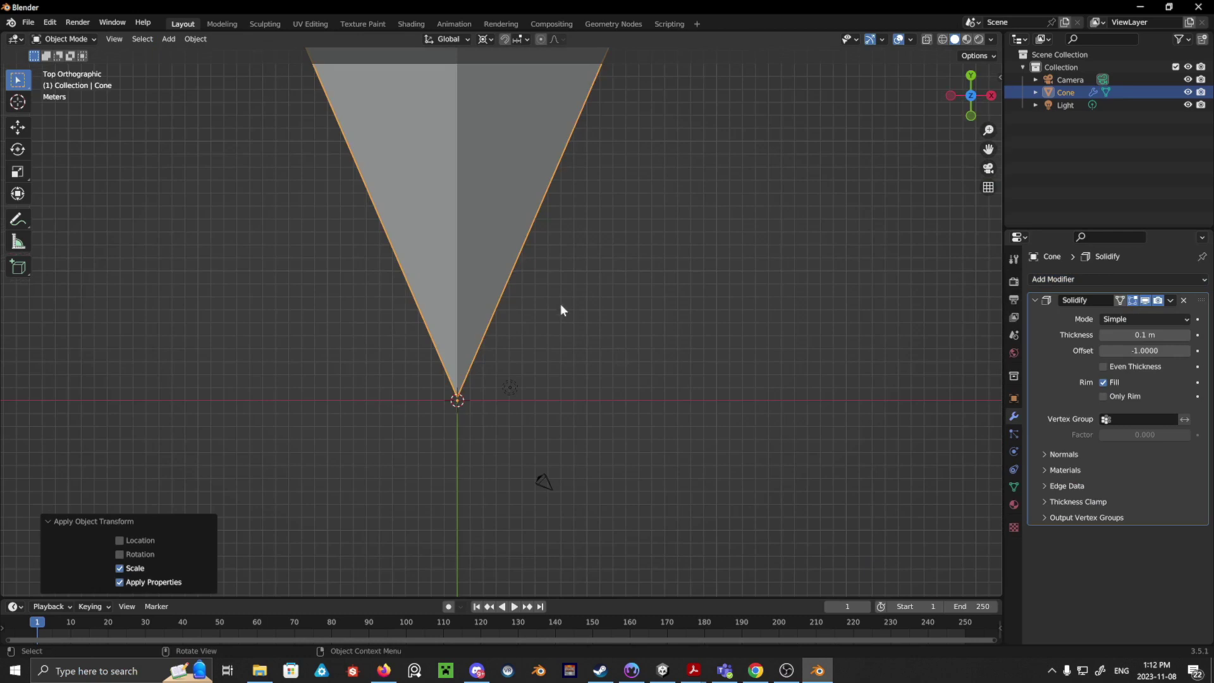
pyautogui.scroll(-3, 560, 304)
pyautogui.click(28, 22)
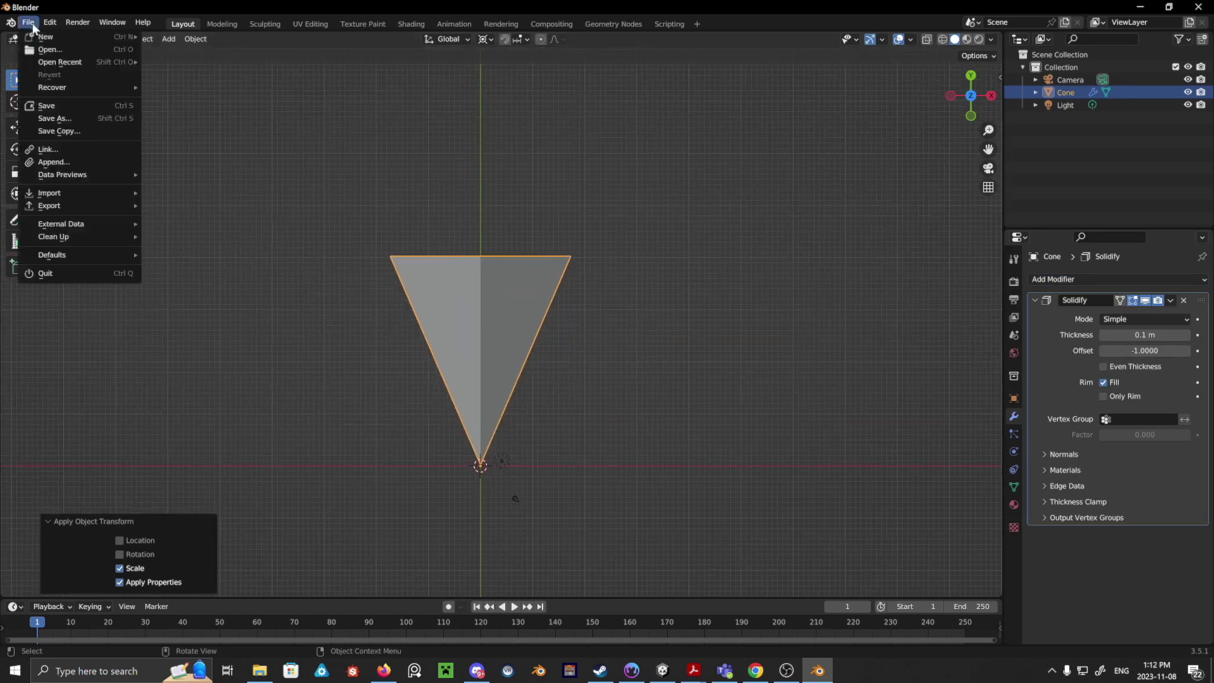
pyautogui.moveTo(68, 208)
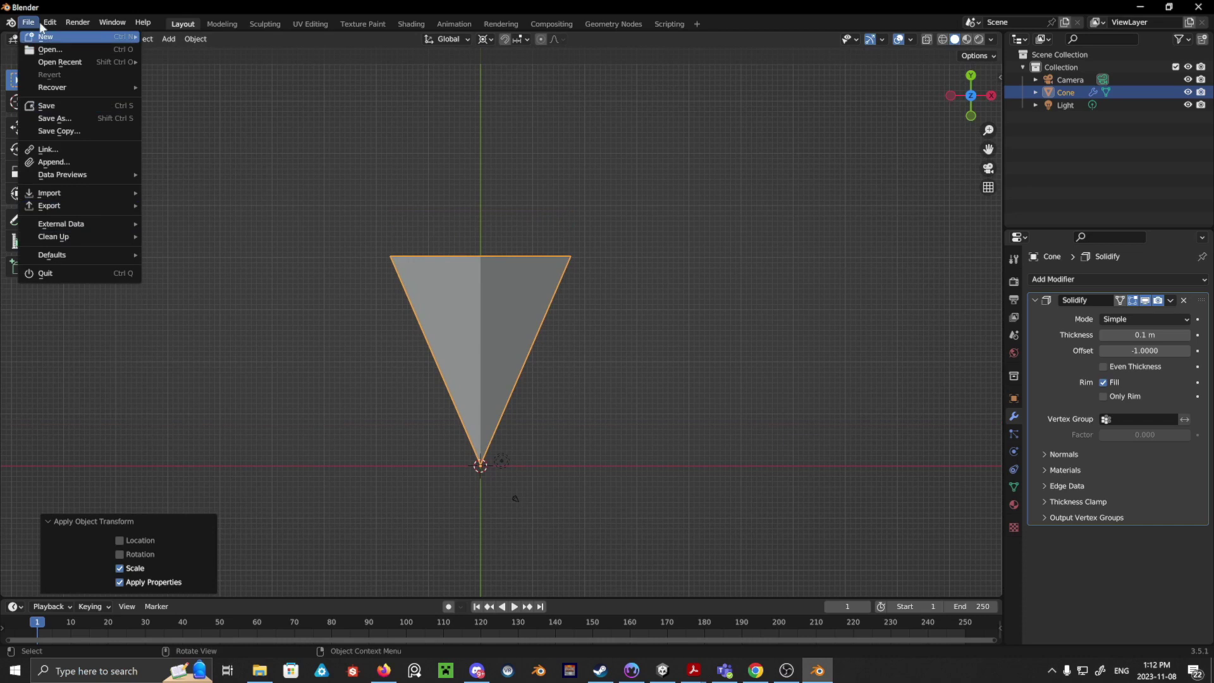
pyautogui.moveTo(50, 22)
pyautogui.click(94, 204)
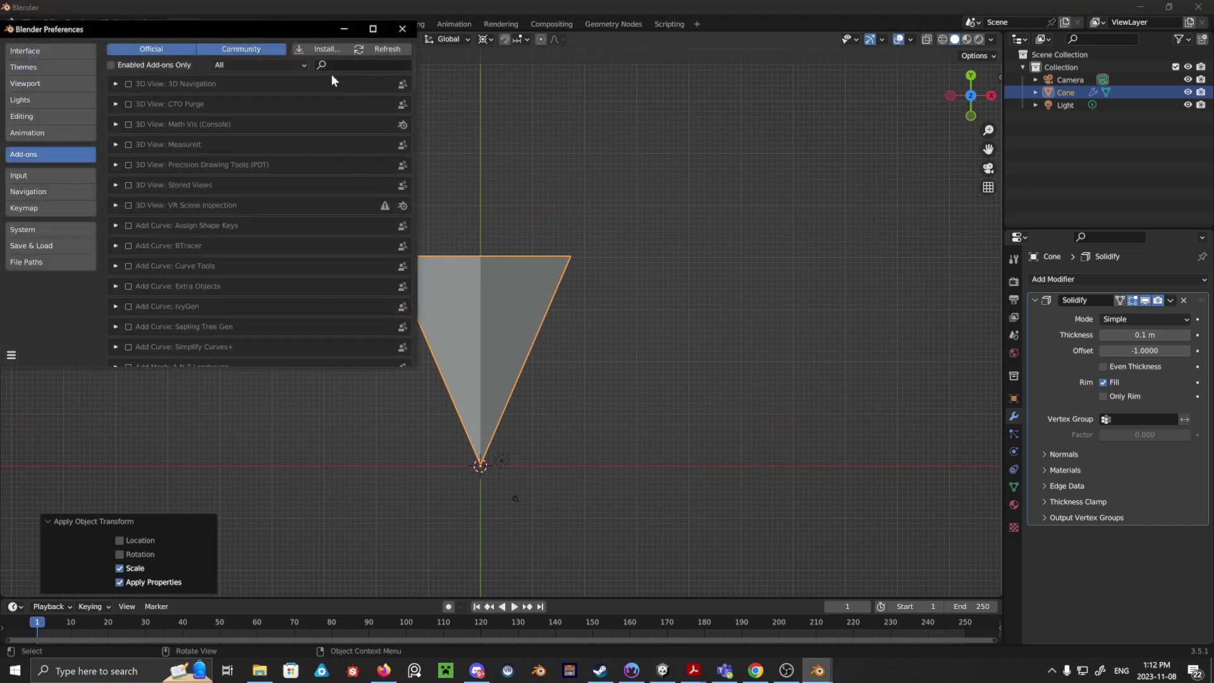
pyautogui.write('DIRECT')
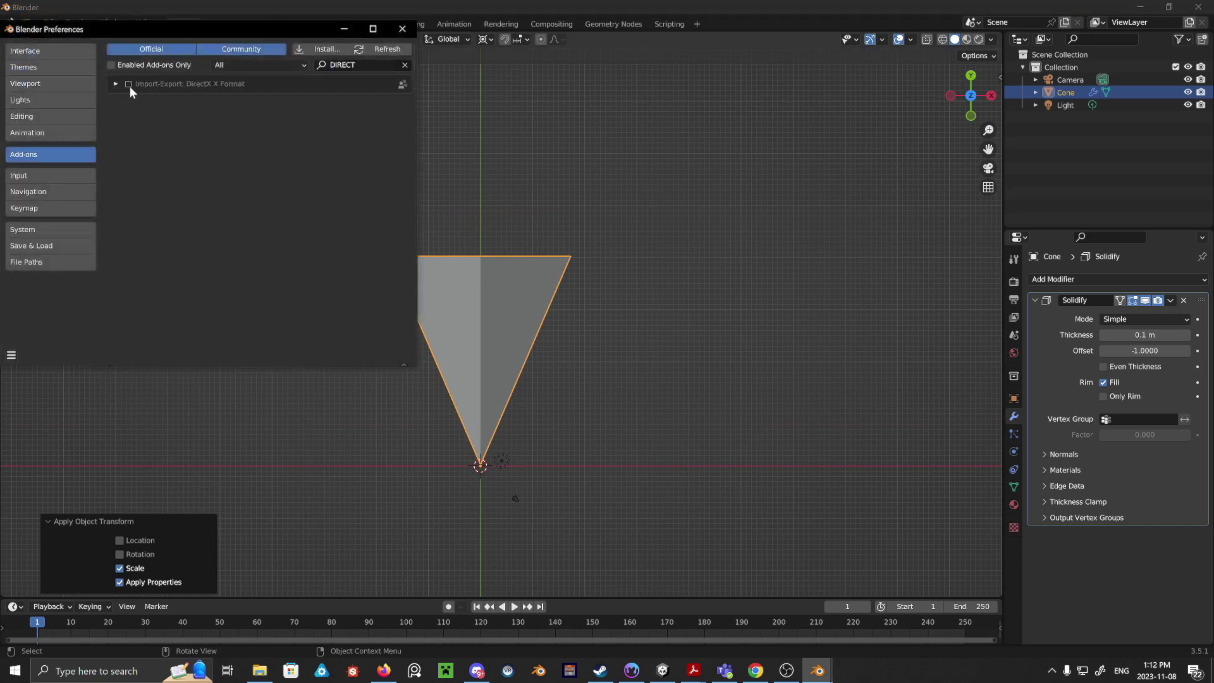
pyautogui.click(130, 86)
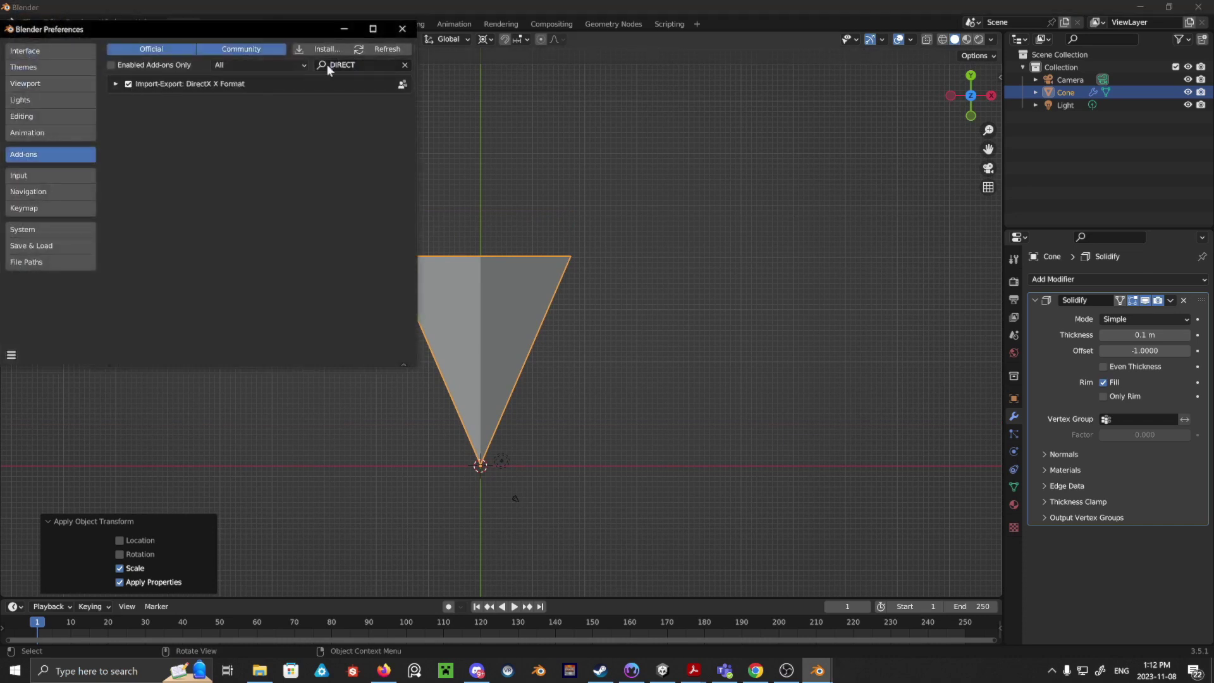
pyautogui.click(402, 29)
# - Start a DirectX (.x) export and set its destination to D:\Program Files\TreeIt\TreeIt-12-5-2023\Tree It\Meshes
pyautogui.click(29, 22)
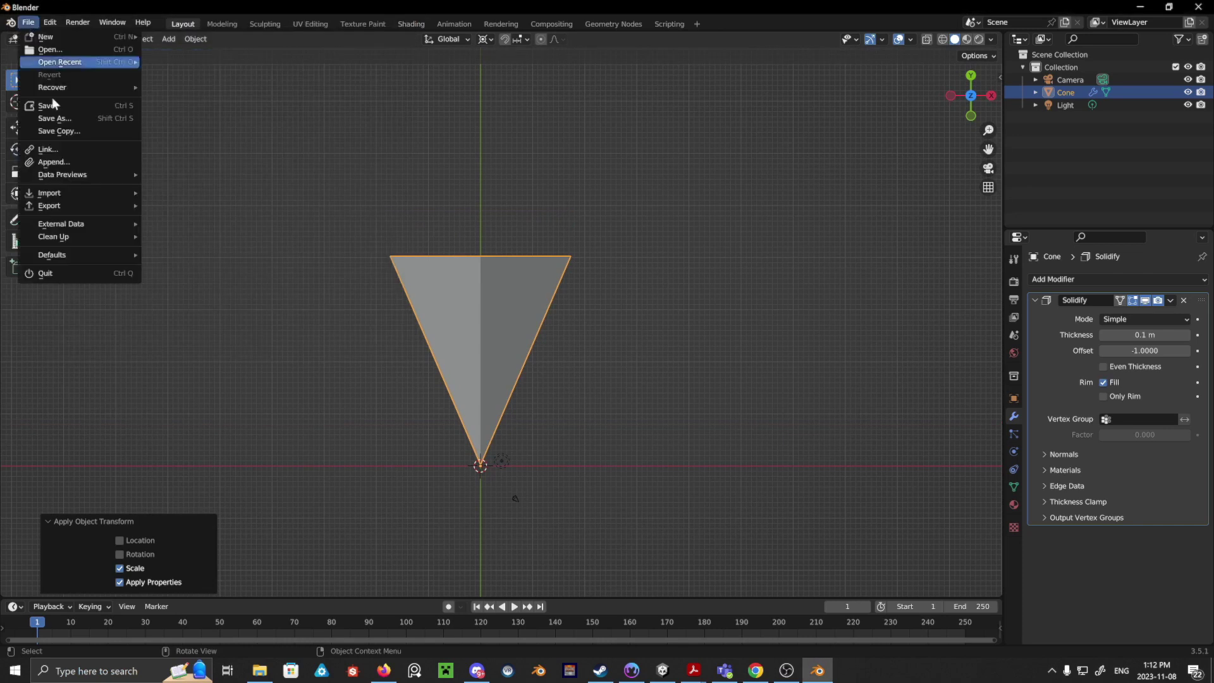
pyautogui.click(215, 202)
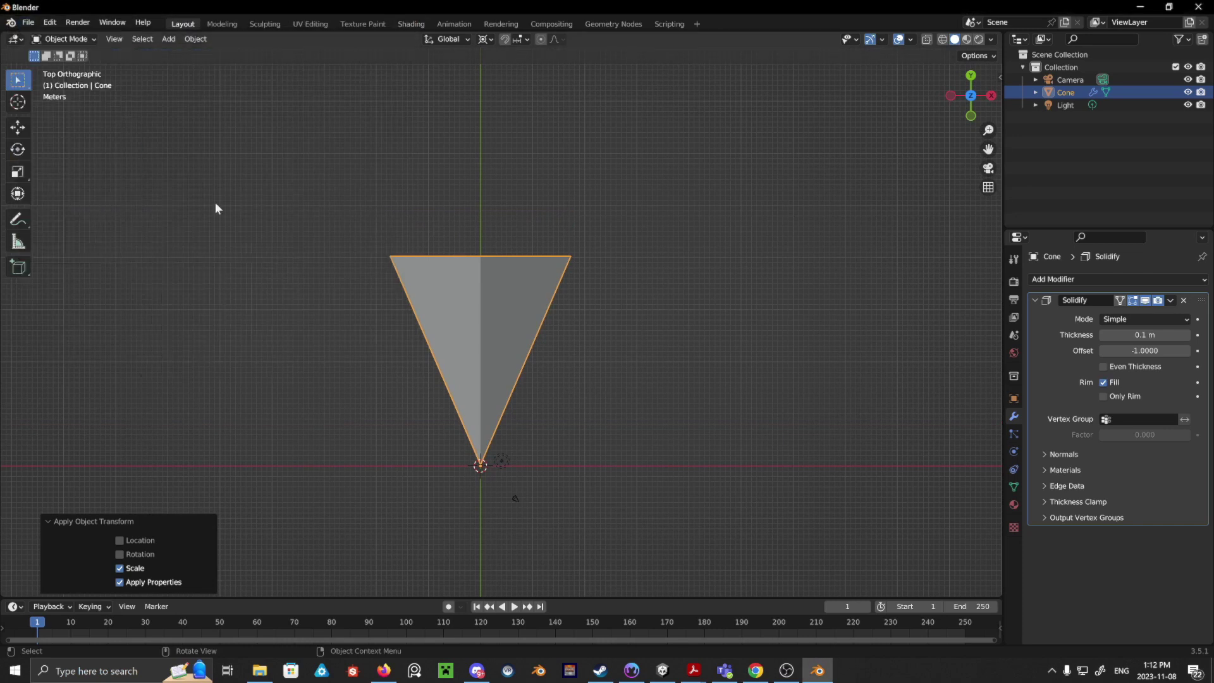
pyautogui.click(29, 22)
pyautogui.moveTo(64, 206)
pyautogui.click(204, 371)
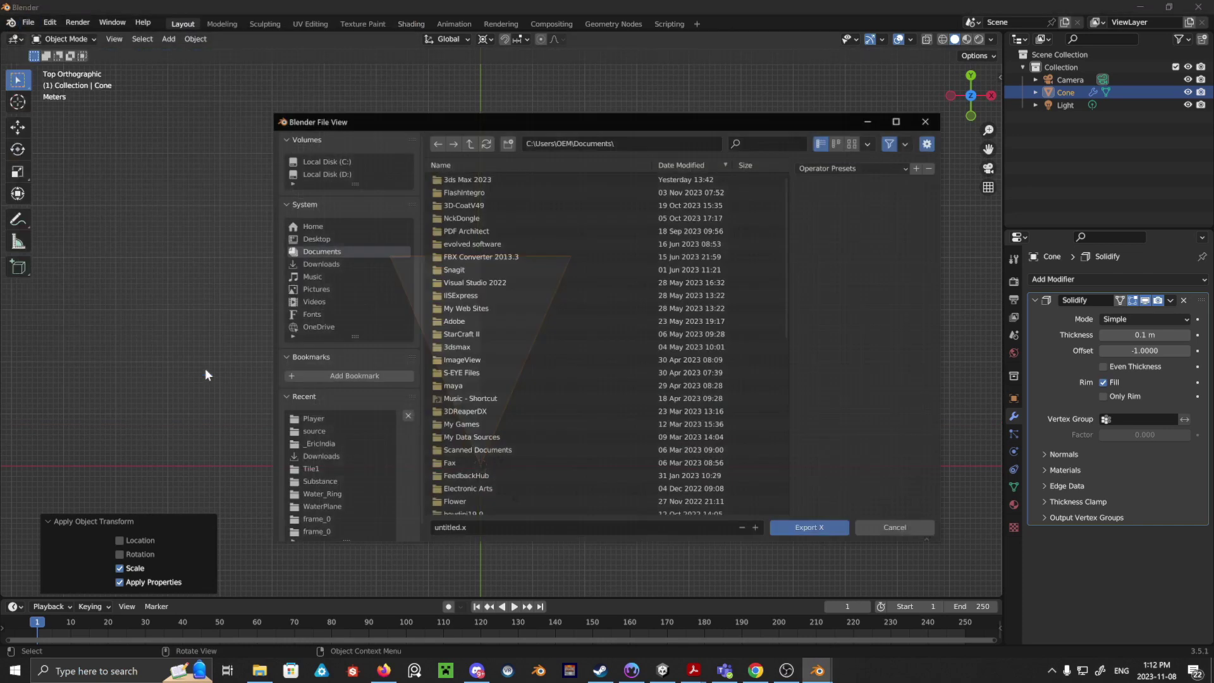
pyautogui.click(622, 146)
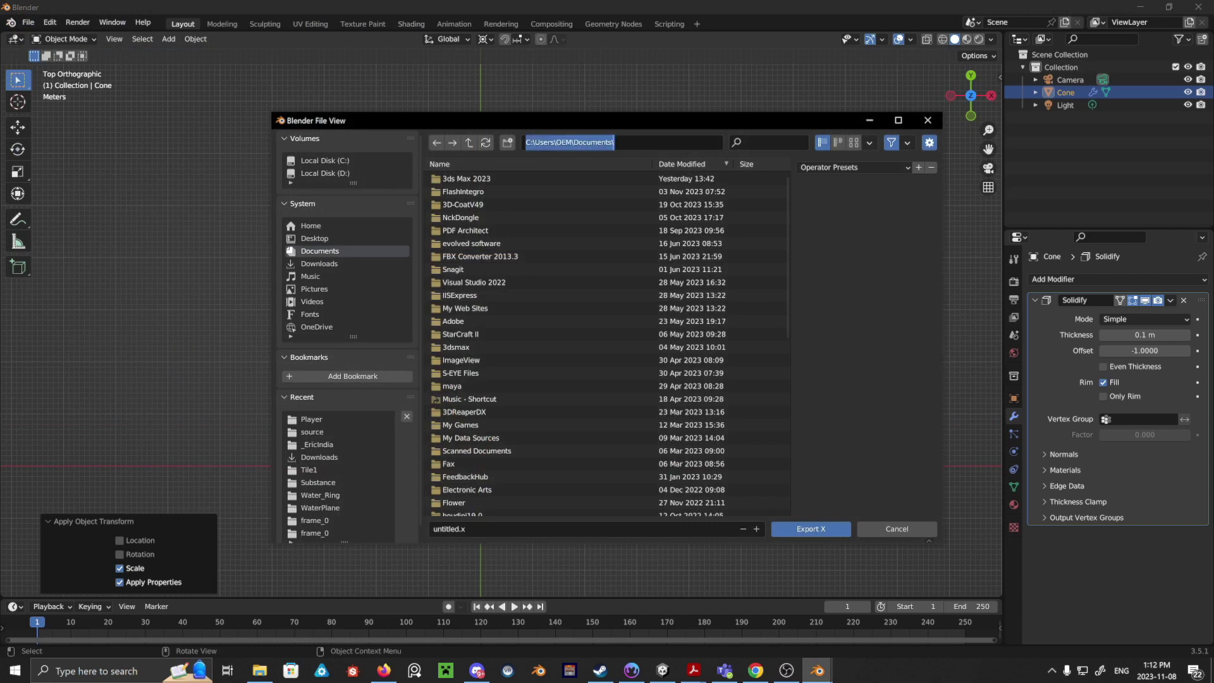
pyautogui.write('D:\\Program Files\\TreeIt\\TreeIt-12-5-2023\\Tree It\\Meshes')
pyautogui.press('Return')
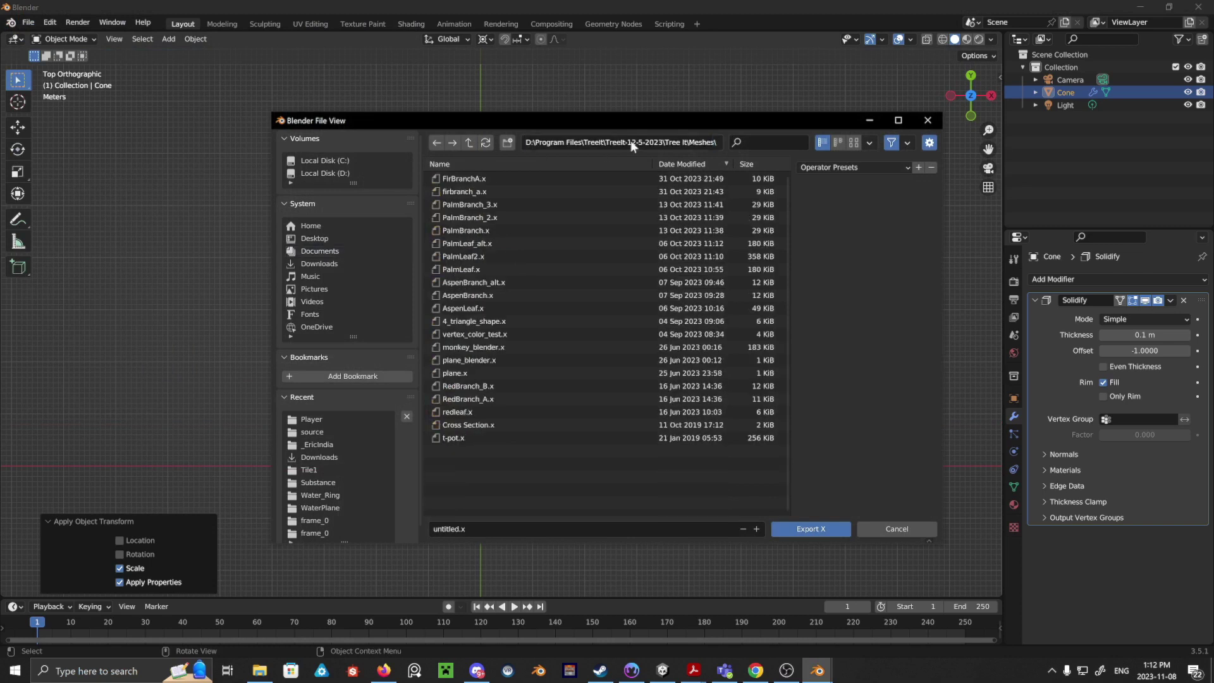
# - Export the mesh with the file name cone and switch to File Explorer to check the Meshes folder
pyautogui.click(478, 530)
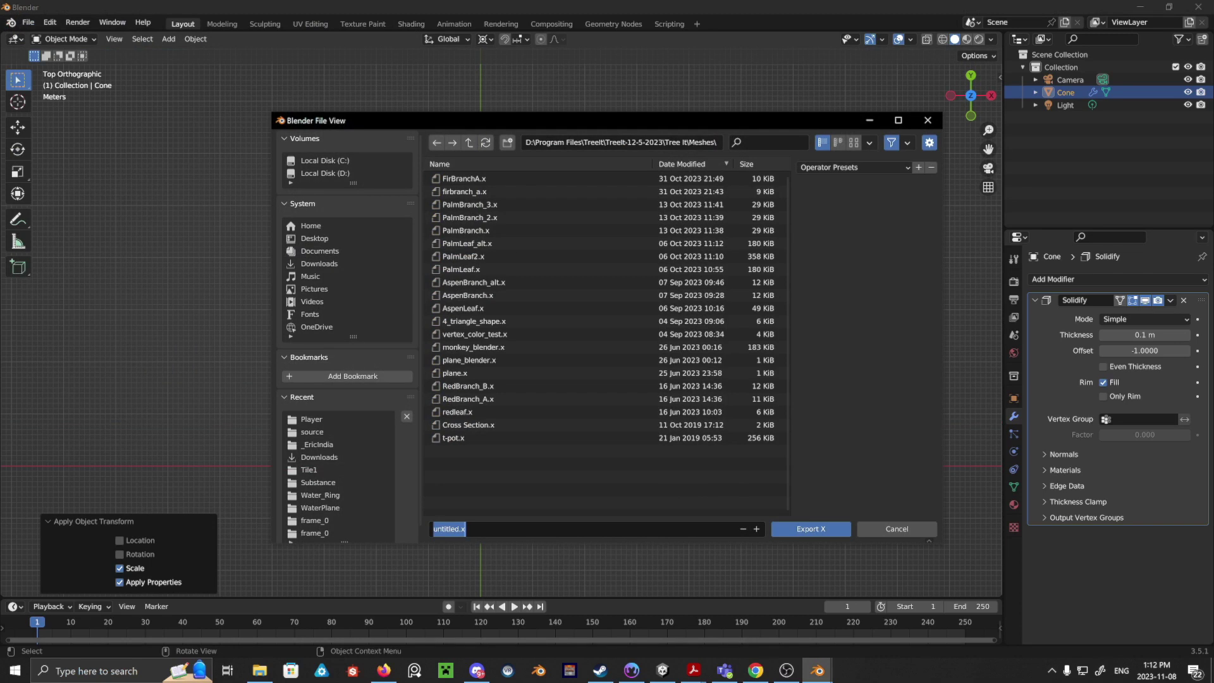
pyautogui.write('cONE')
pyautogui.press('BackSpace')
pyautogui.press('BackSpace')
pyautogui.click(800, 529)
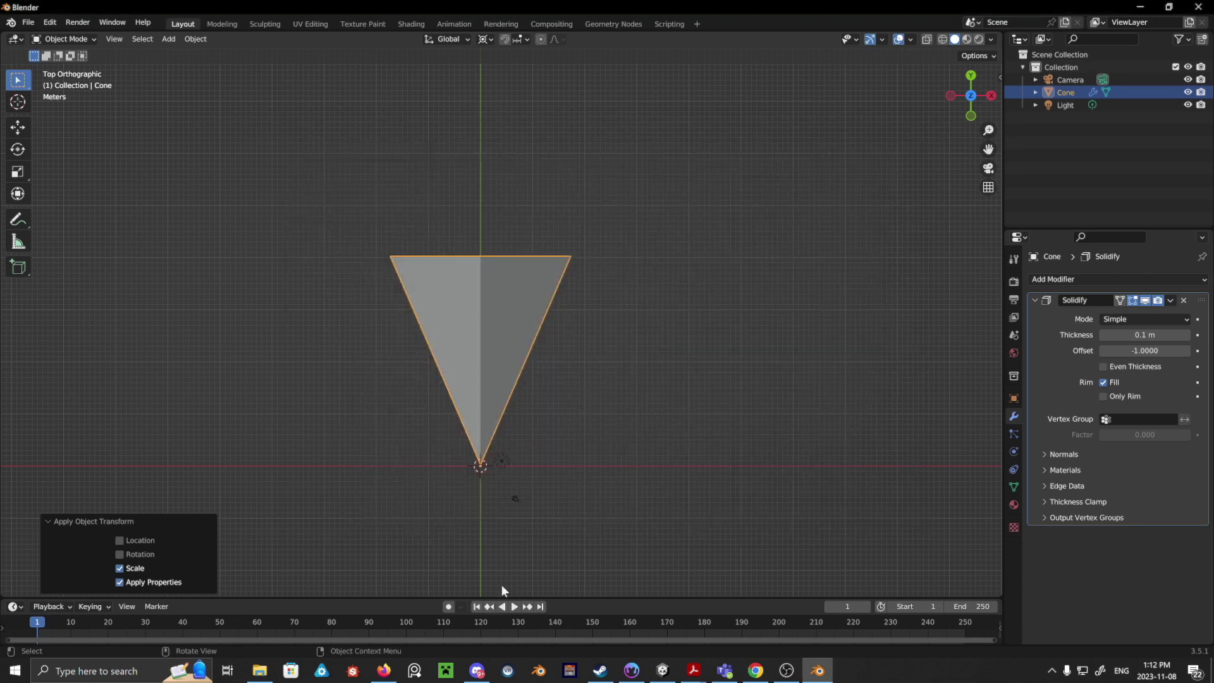
pyautogui.click(261, 672)
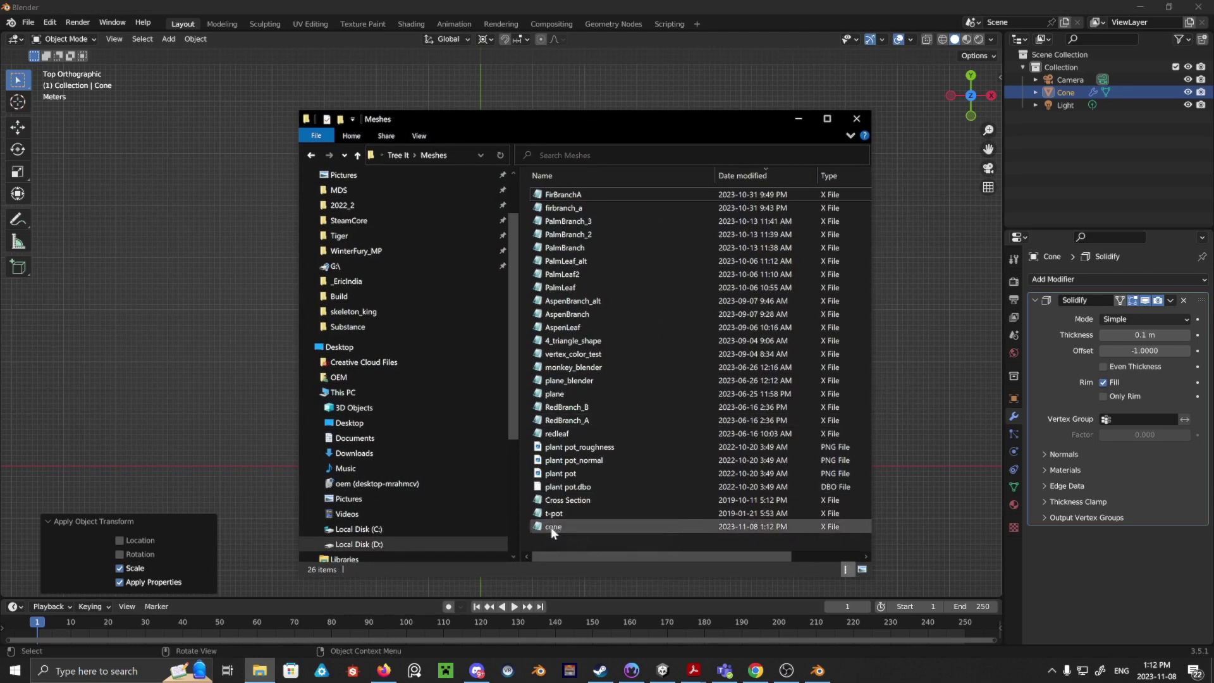
# - Open the exported cone file in Notepad, delete the Frame and FrameTransformMatrix block above Mesh Cone, and save the file
pyautogui.rightClick(552, 526)
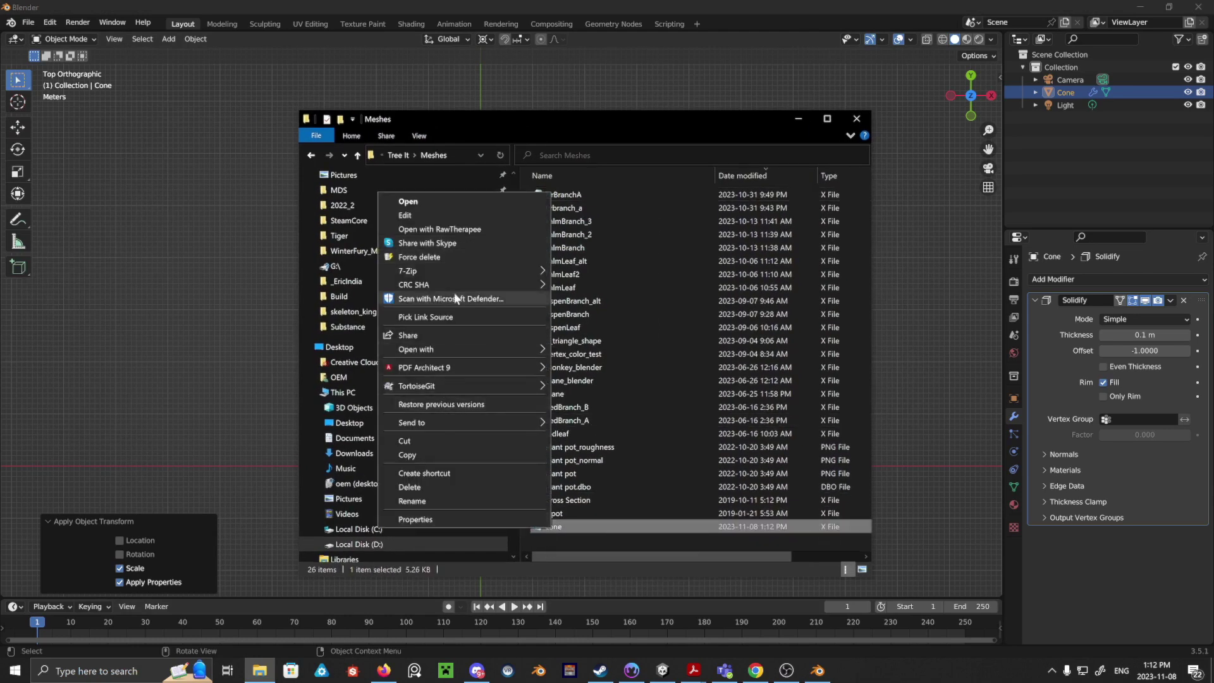
pyautogui.moveTo(455, 349)
pyautogui.click(554, 351)
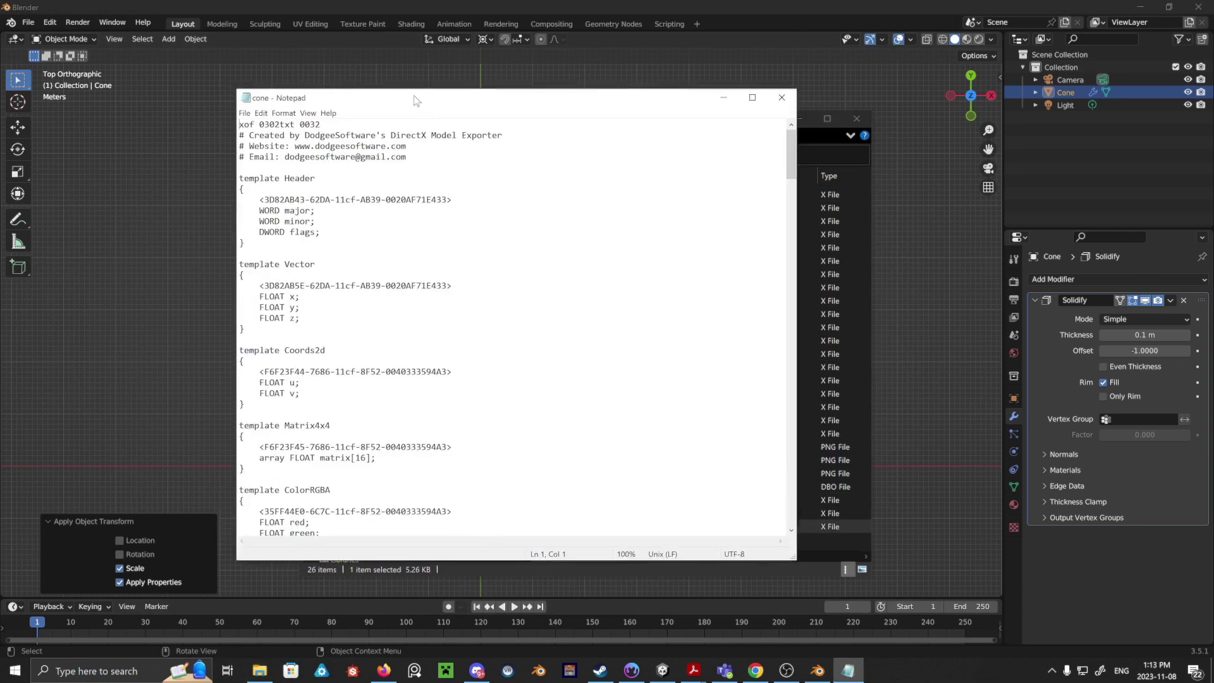
pyautogui.scroll(-10, 513, 328)
pyautogui.scroll(-20, 512, 329)
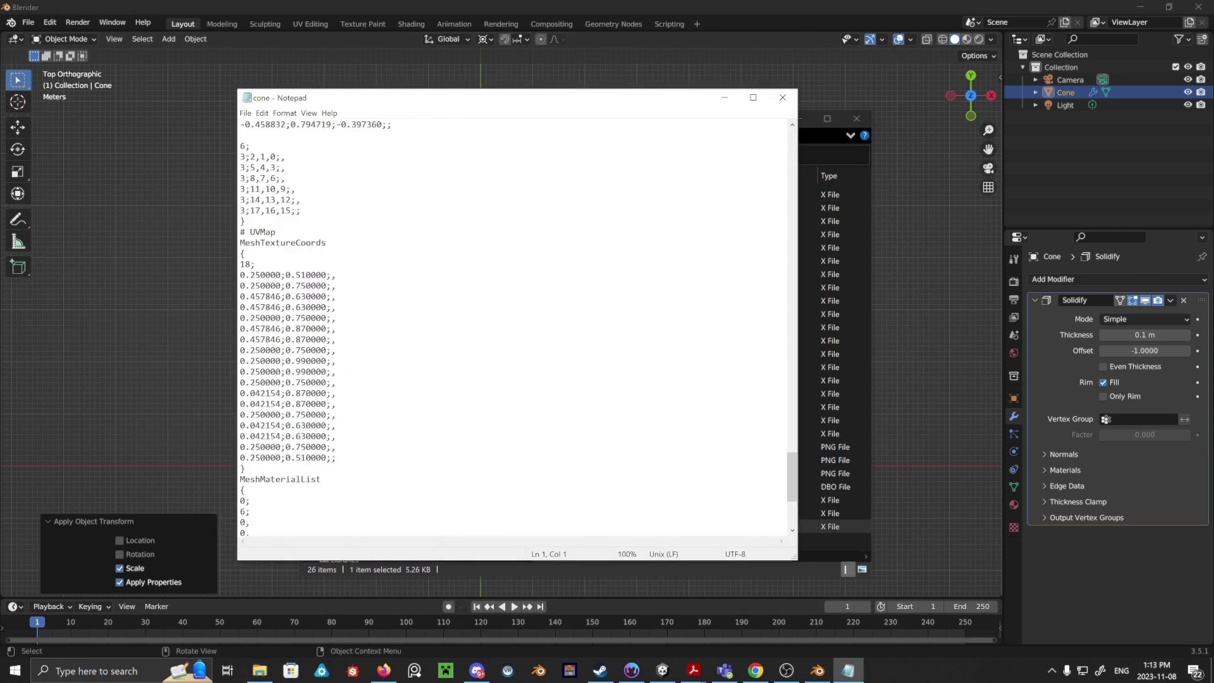
pyautogui.scroll(15, 512, 329)
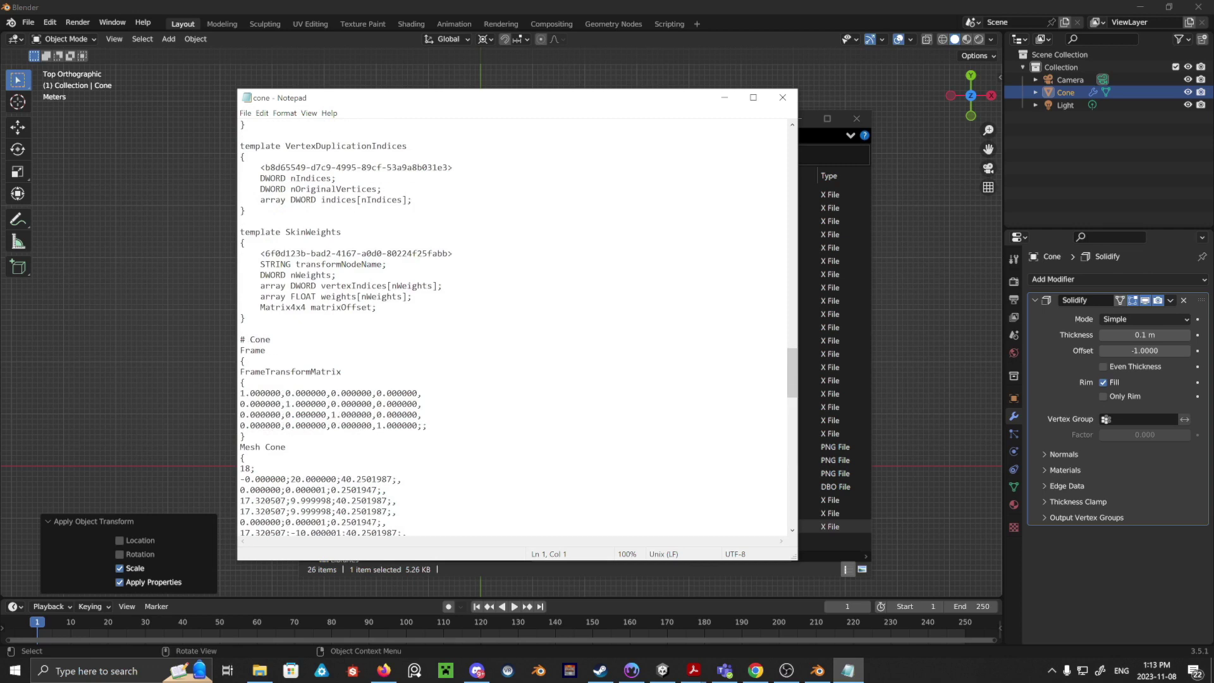
pyautogui.moveTo(240, 350); pyautogui.dragTo(244, 436)
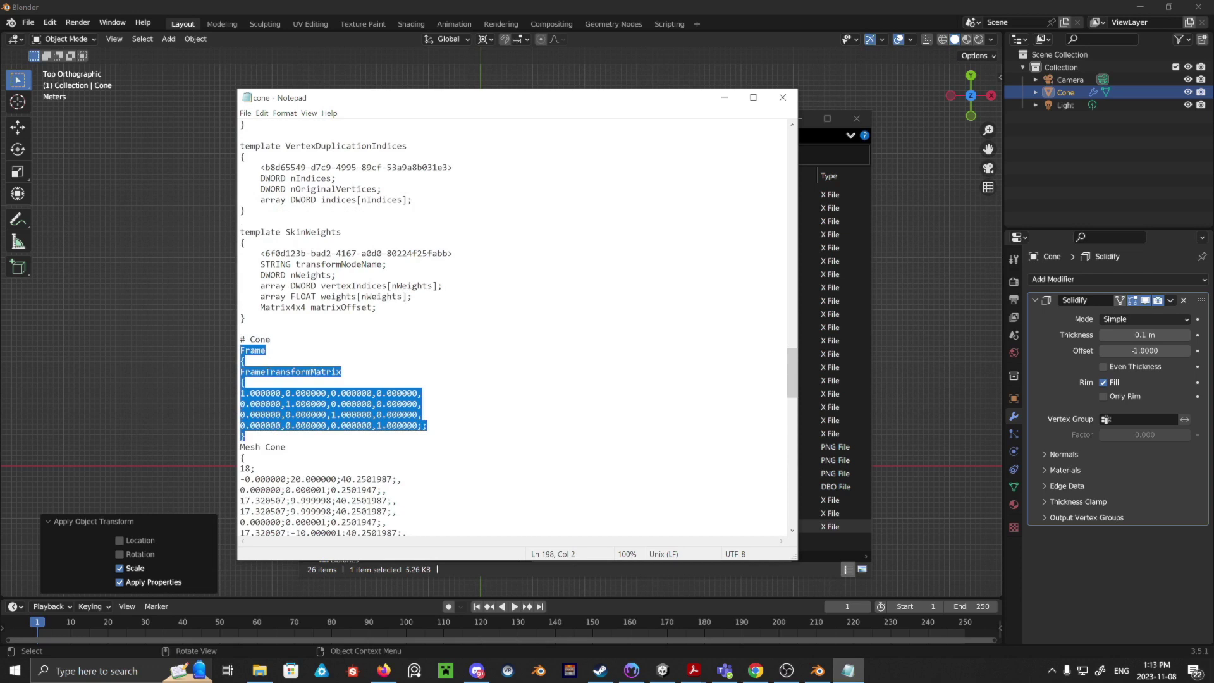
pyautogui.press('Delete')
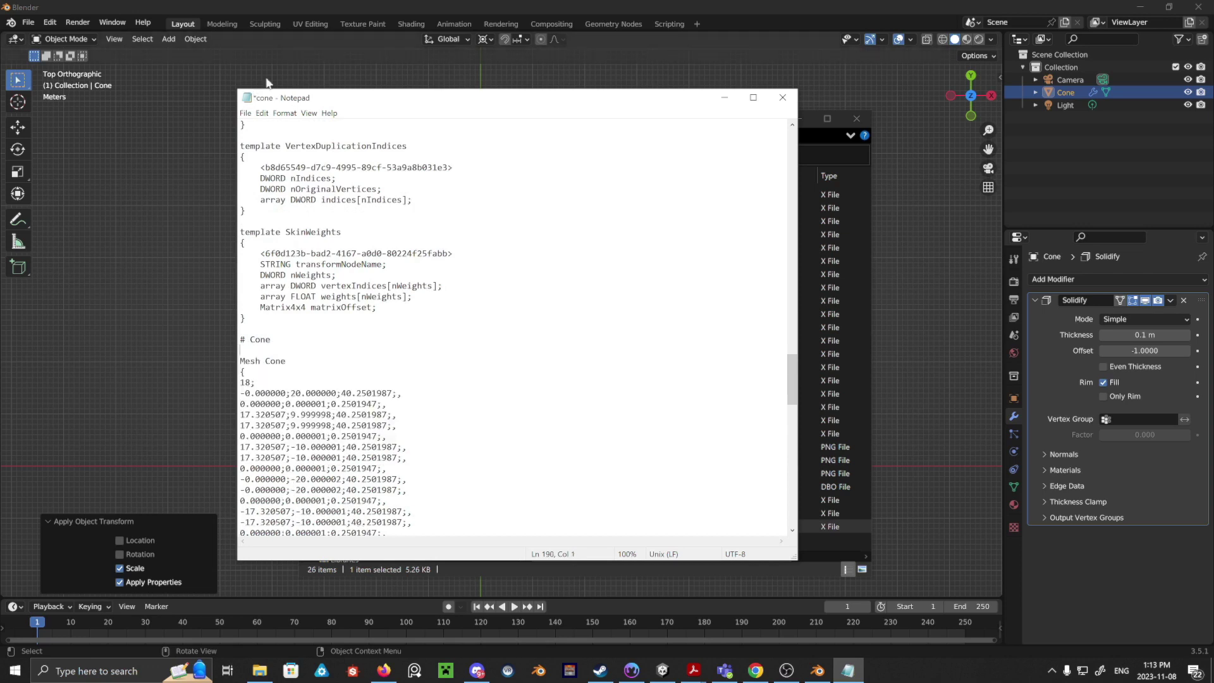
pyautogui.click(245, 118)
pyautogui.click(263, 162)
# - Switch to File Explorer, go up to the Tree It folder, and launch the Tree It application
pyautogui.click(259, 672)
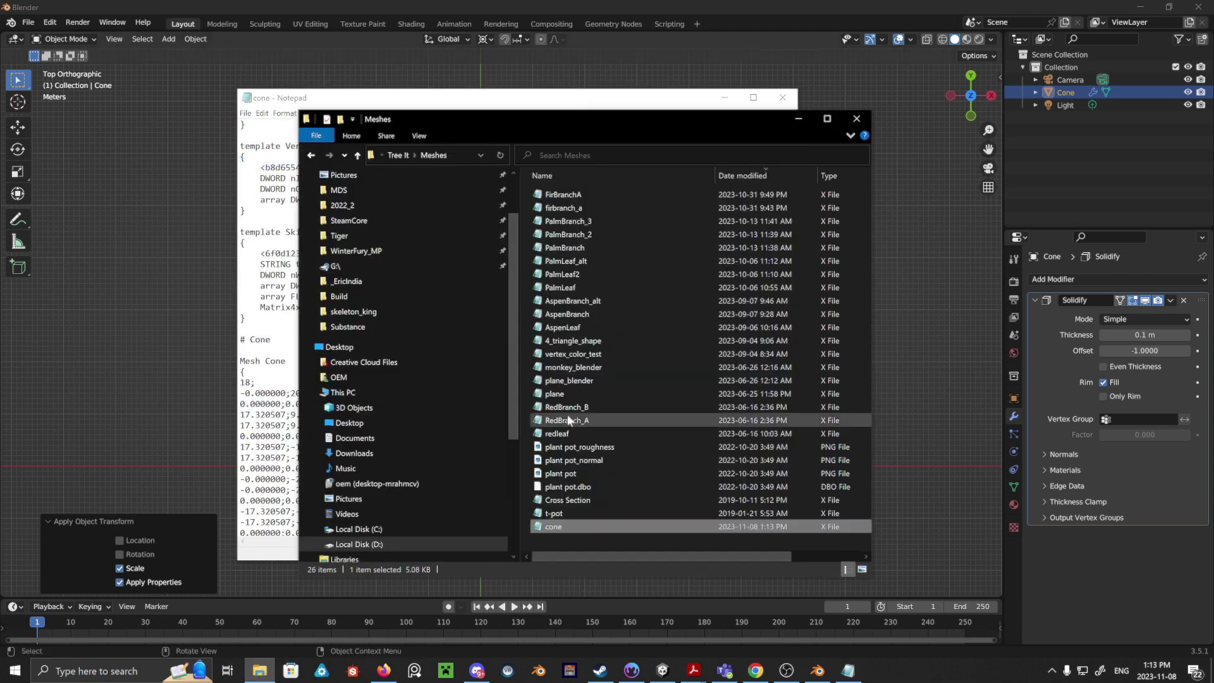
pyautogui.click(399, 156)
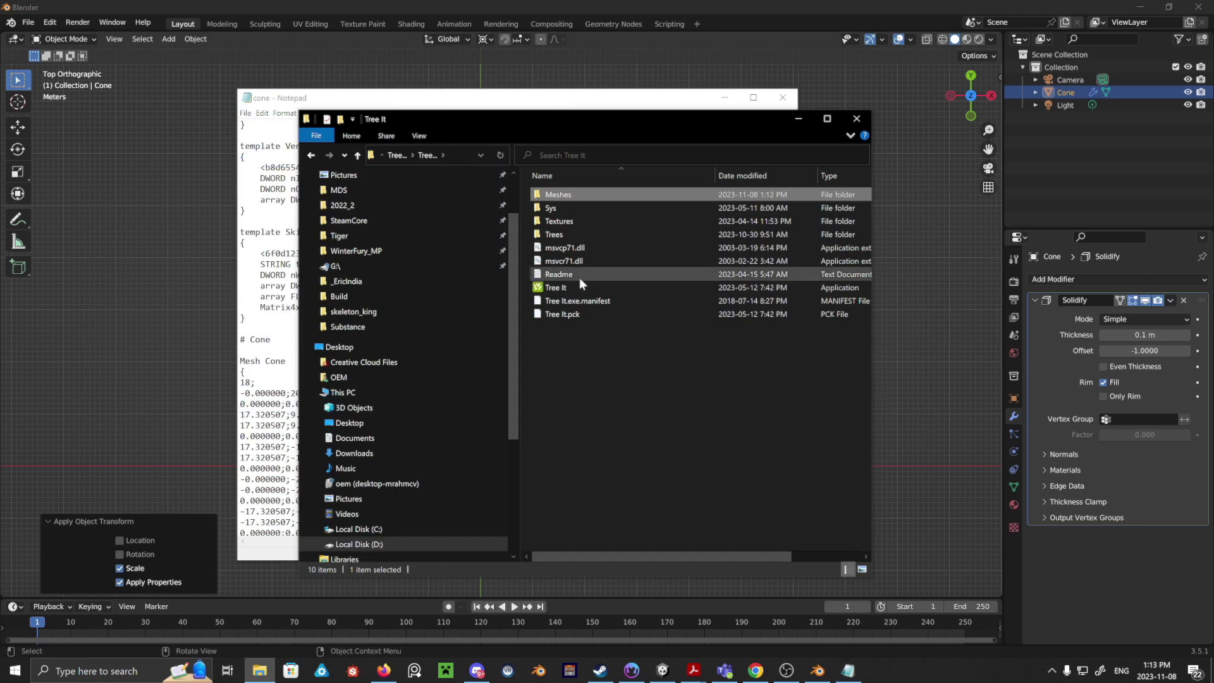
pyautogui.doubleClick(568, 283)
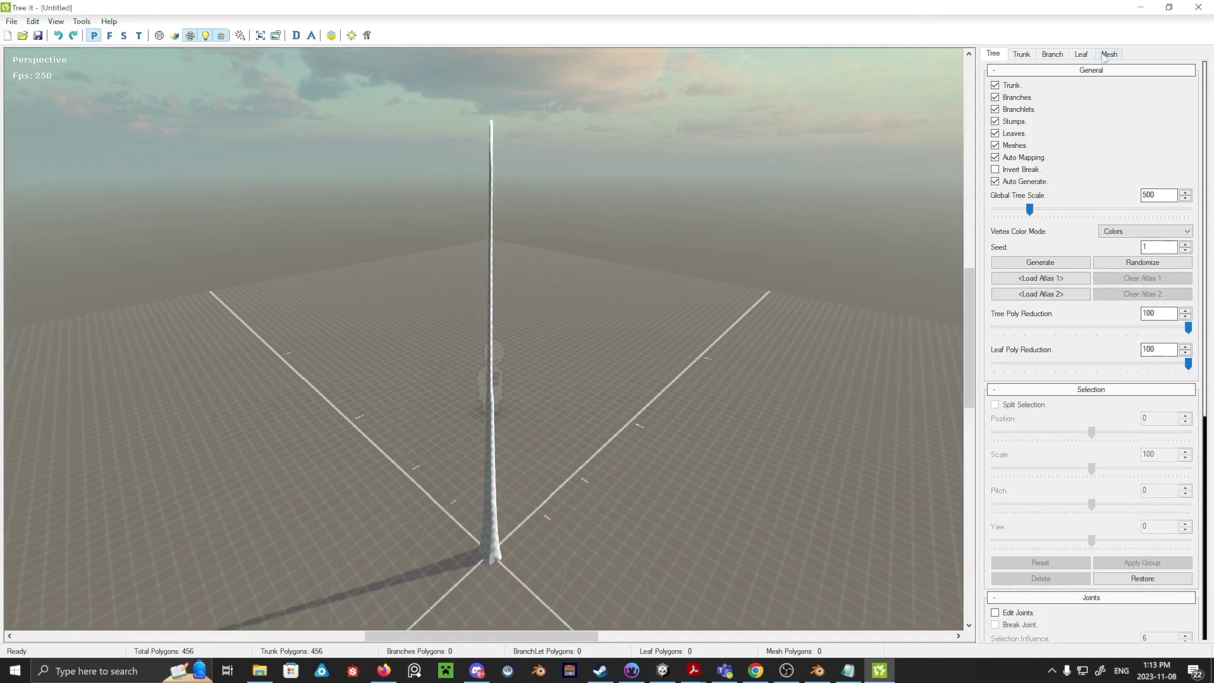
# - Load the cone file from D:\Program Files\TreeIt\TreeIt-12-5-2023\Tree It\Meshes into the first mesh layer
pyautogui.click(1108, 55)
pyautogui.click(1040, 301)
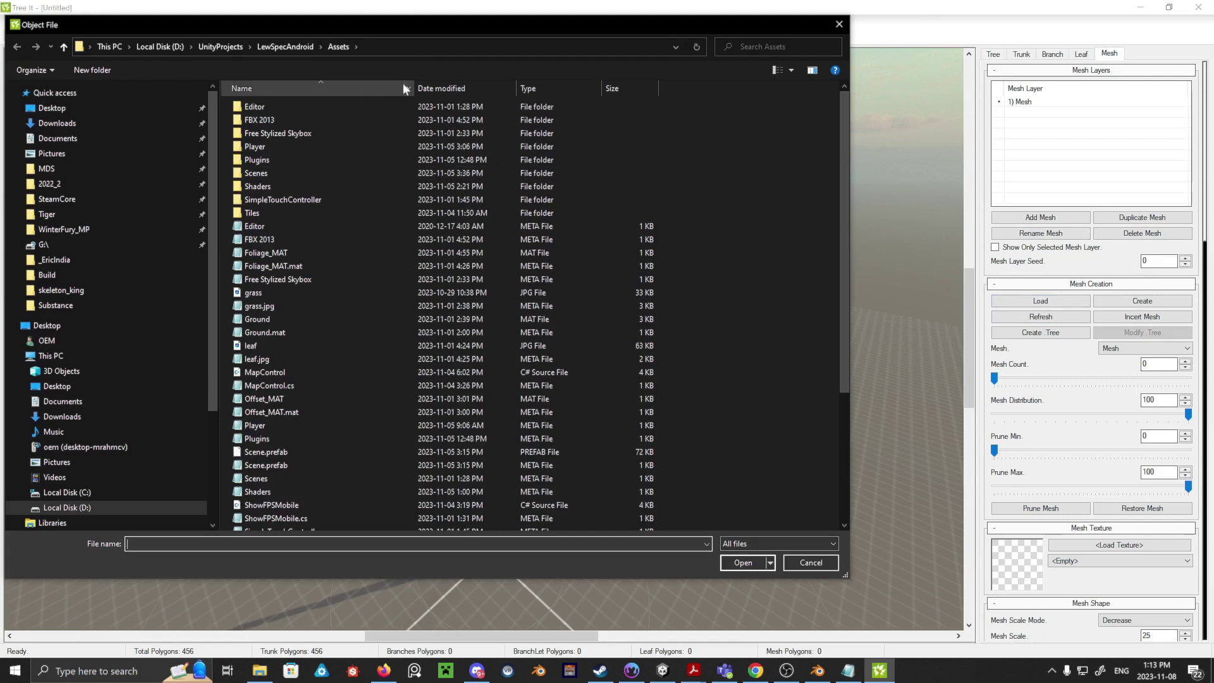
pyautogui.click(382, 46)
pyautogui.write('D:\\Program Files\\TreeIt\\TreeIt-12-5-2023\\Tree It\\Meshes')
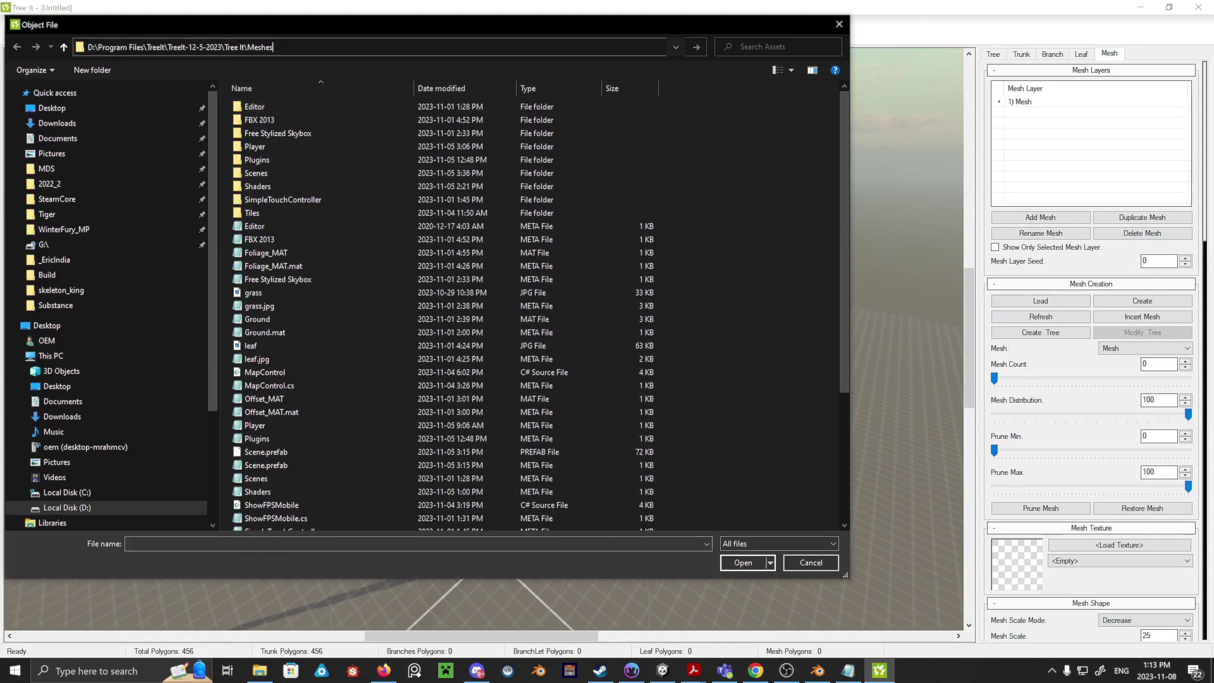
pyautogui.press('Return')
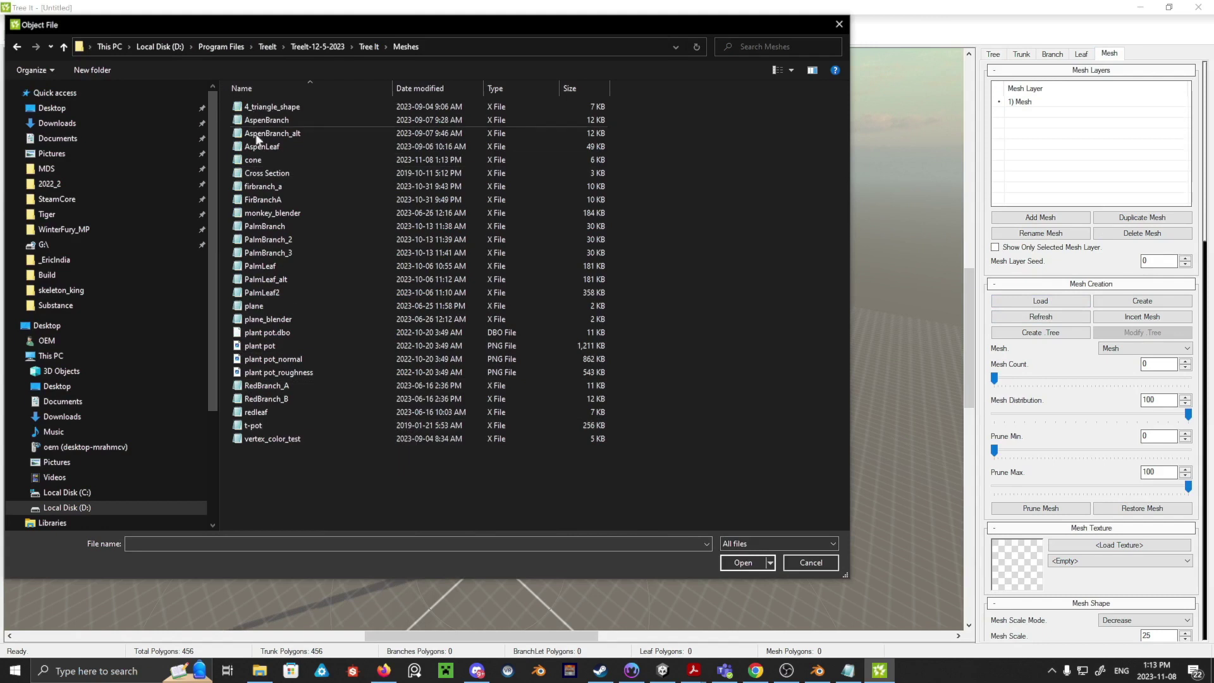
pyautogui.click(253, 160)
pyautogui.click(744, 562)
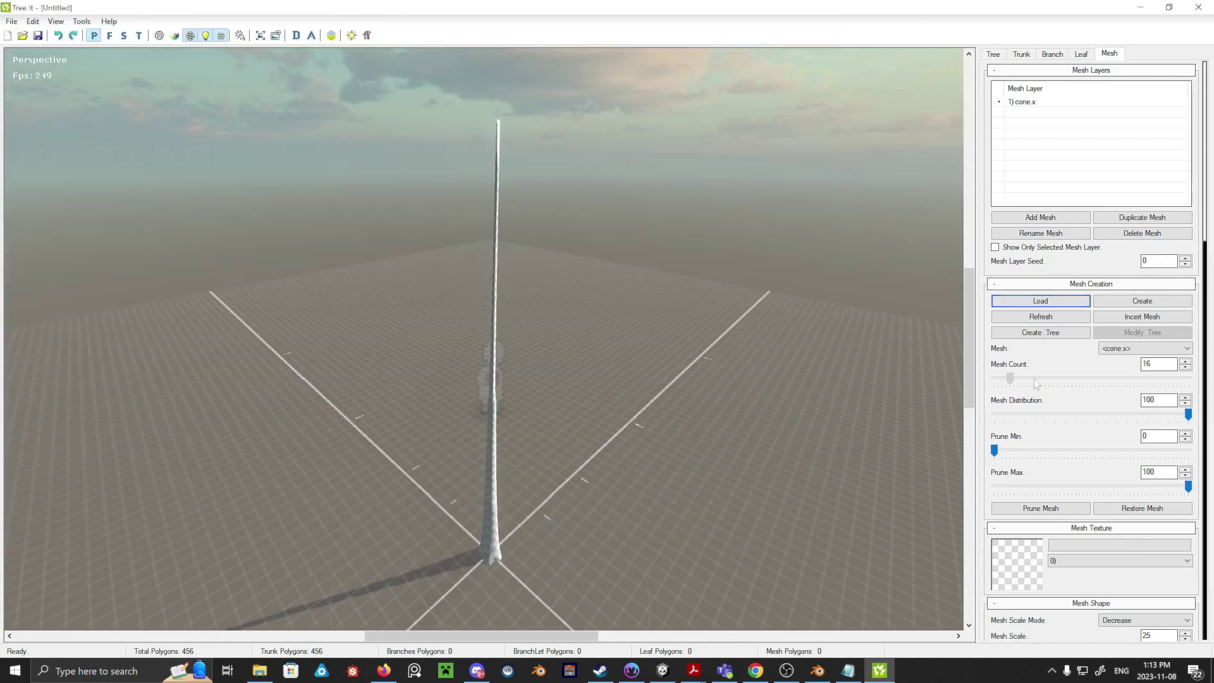
# - Set the cone layer's mesh count to 64 and mesh scale to 75, and inspect the meshes along the trunk
pyautogui.moveTo(1036, 380); pyautogui.dragTo(1058, 380)
pyautogui.scroll(8, 520, 412)
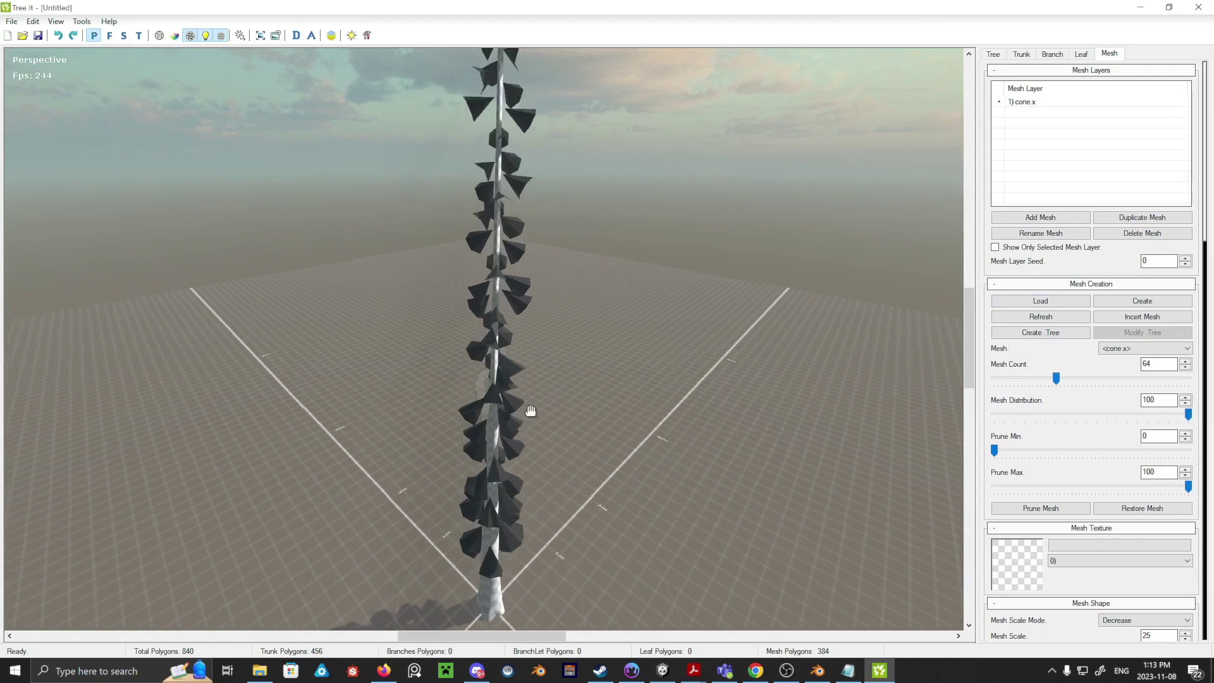
pyautogui.scroll(-3, 990, 487)
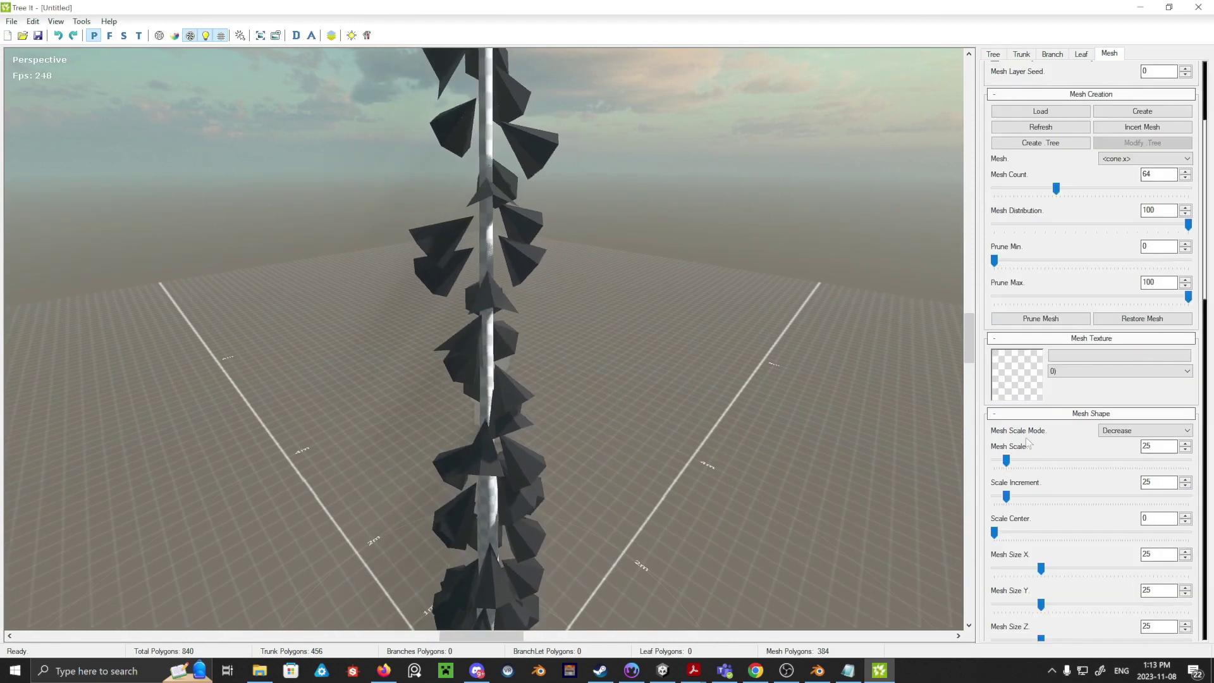
pyautogui.moveTo(1006, 460); pyautogui.dragTo(1031, 465)
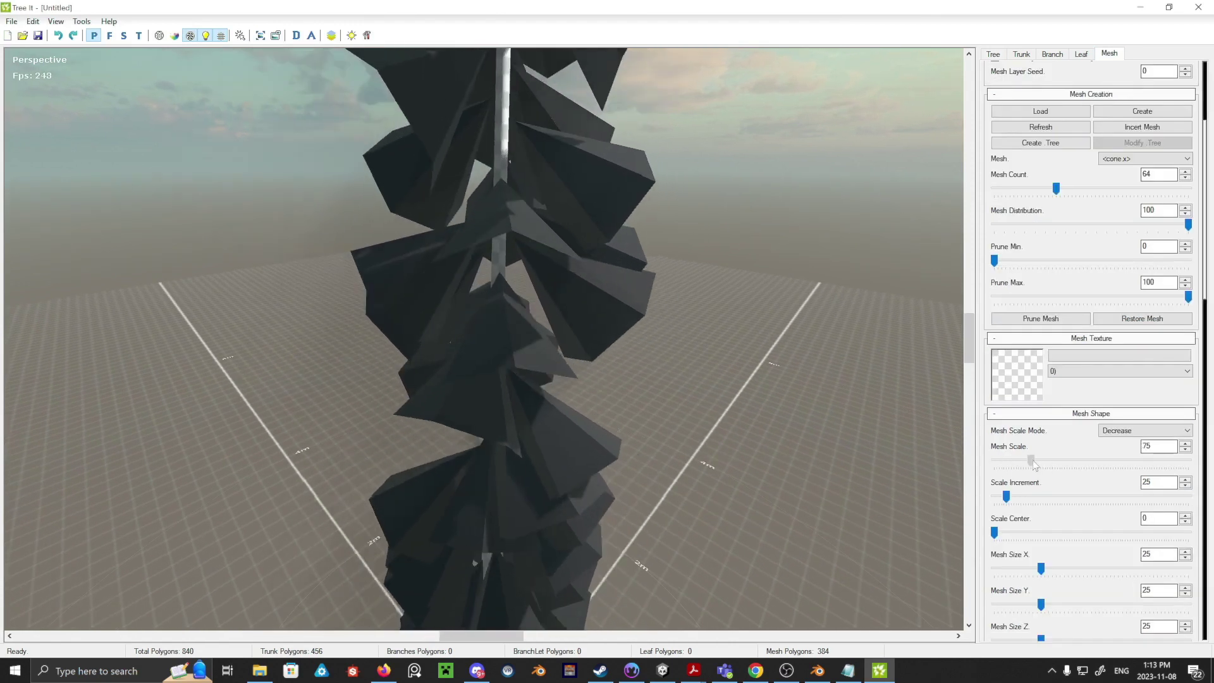
pyautogui.scroll(-1, 572, 403)
pyautogui.moveTo(573, 403); pyautogui.dragTo(669, 485)
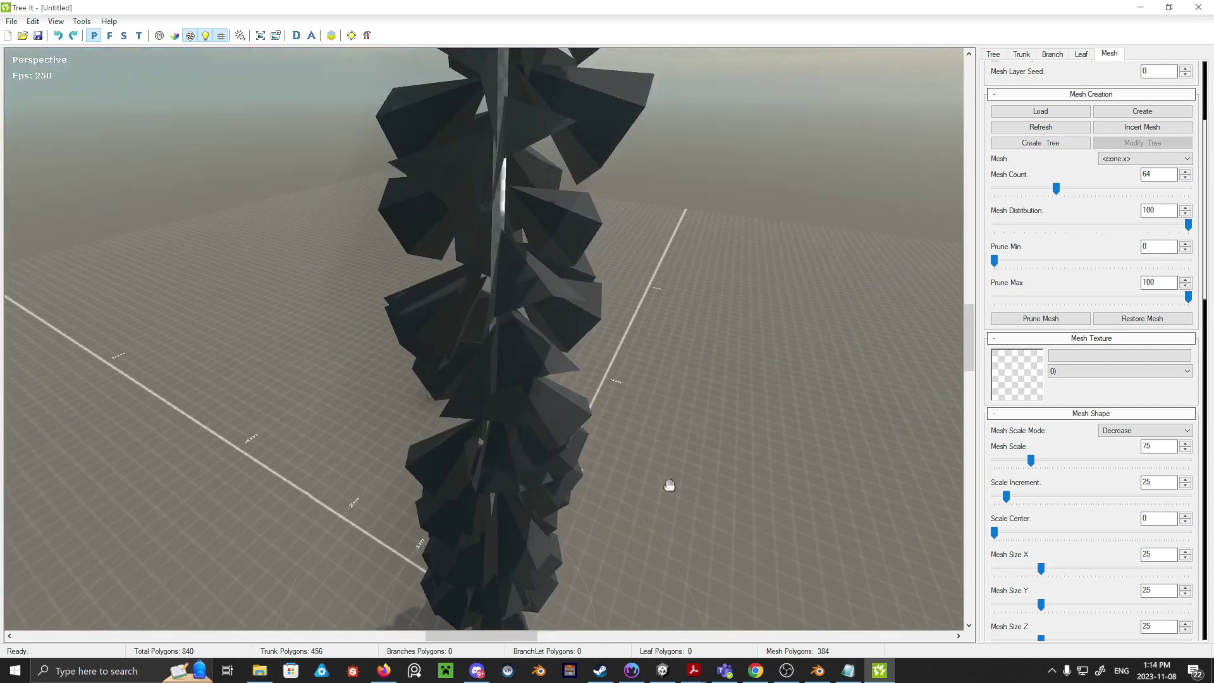
# - Switch to Blender and apply the cone's Solidify modifier
pyautogui.click(819, 672)
pyautogui.moveTo(518, 345); pyautogui.dragTo(560, 478, button='middle')
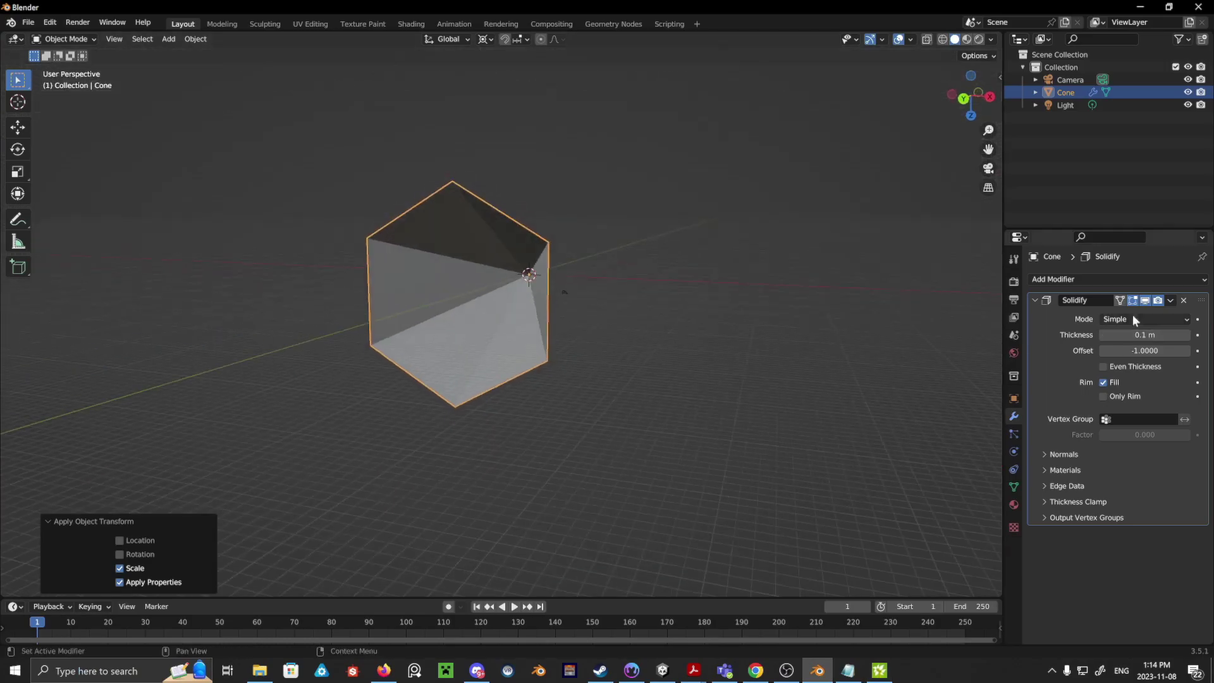
pyautogui.click(1173, 300)
pyautogui.click(1107, 314)
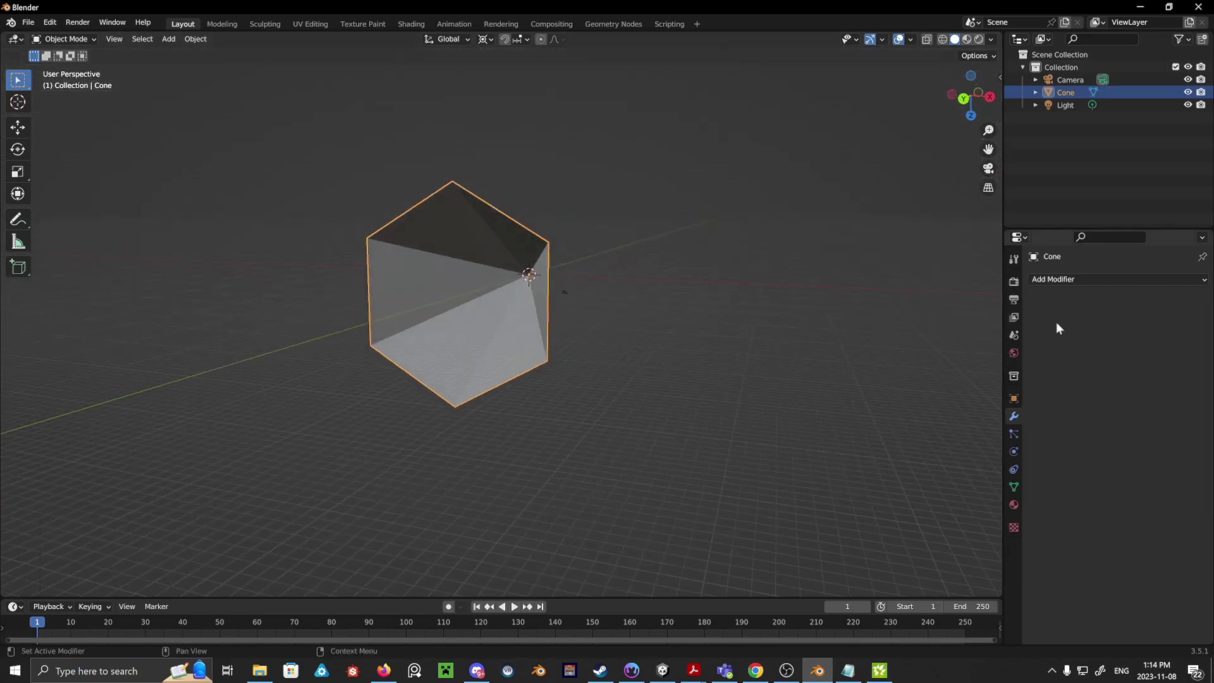
# - Export the thickened cone as DirectX (.x), overwriting cone.x in the Meshes folder
pyautogui.moveTo(633, 304); pyautogui.dragTo(335, 237, button='middle')
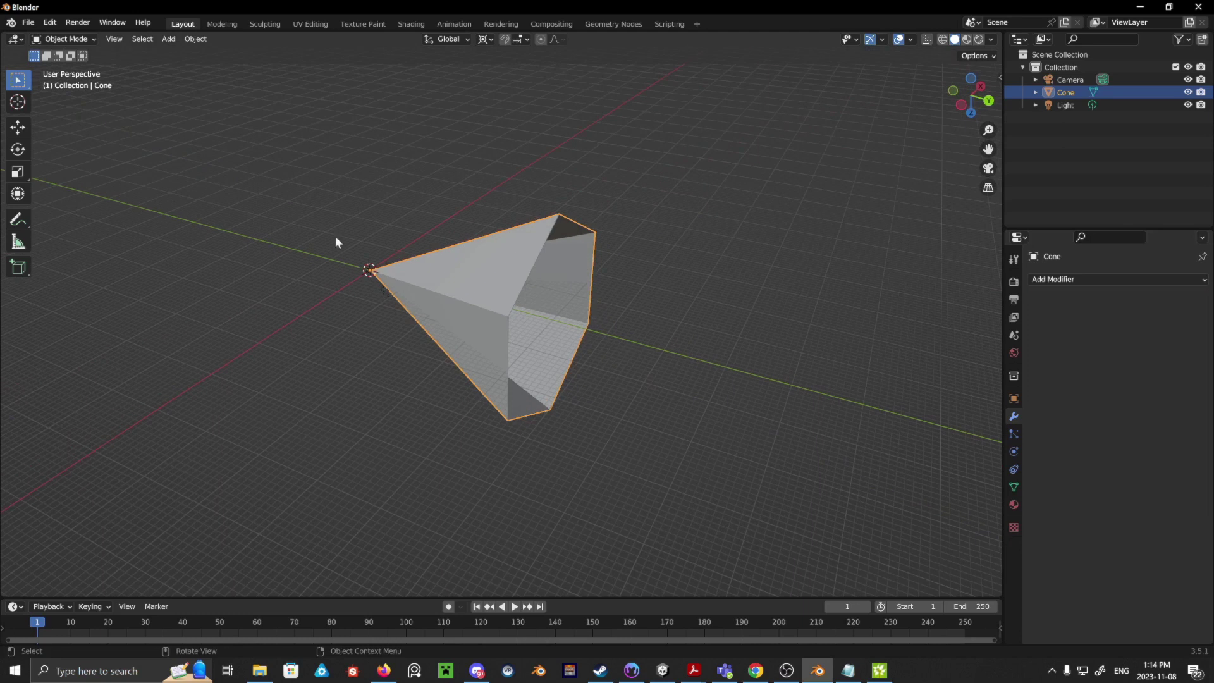
pyautogui.click(27, 23)
pyautogui.moveTo(76, 206)
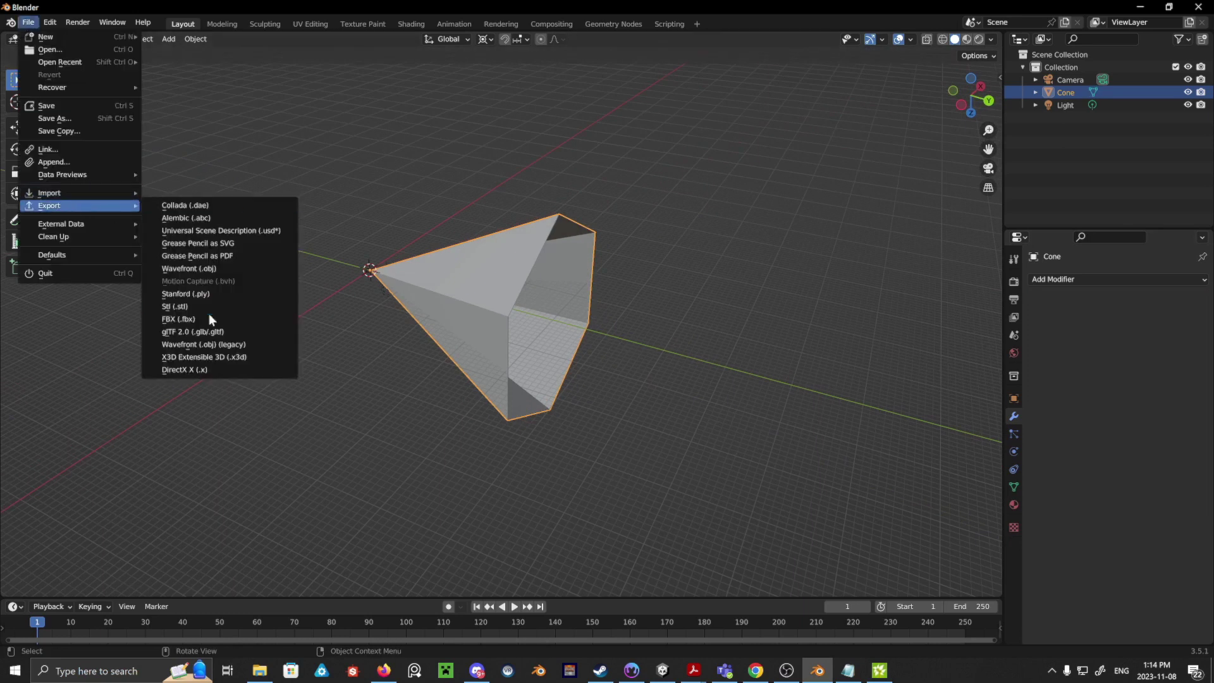
pyautogui.click(198, 369)
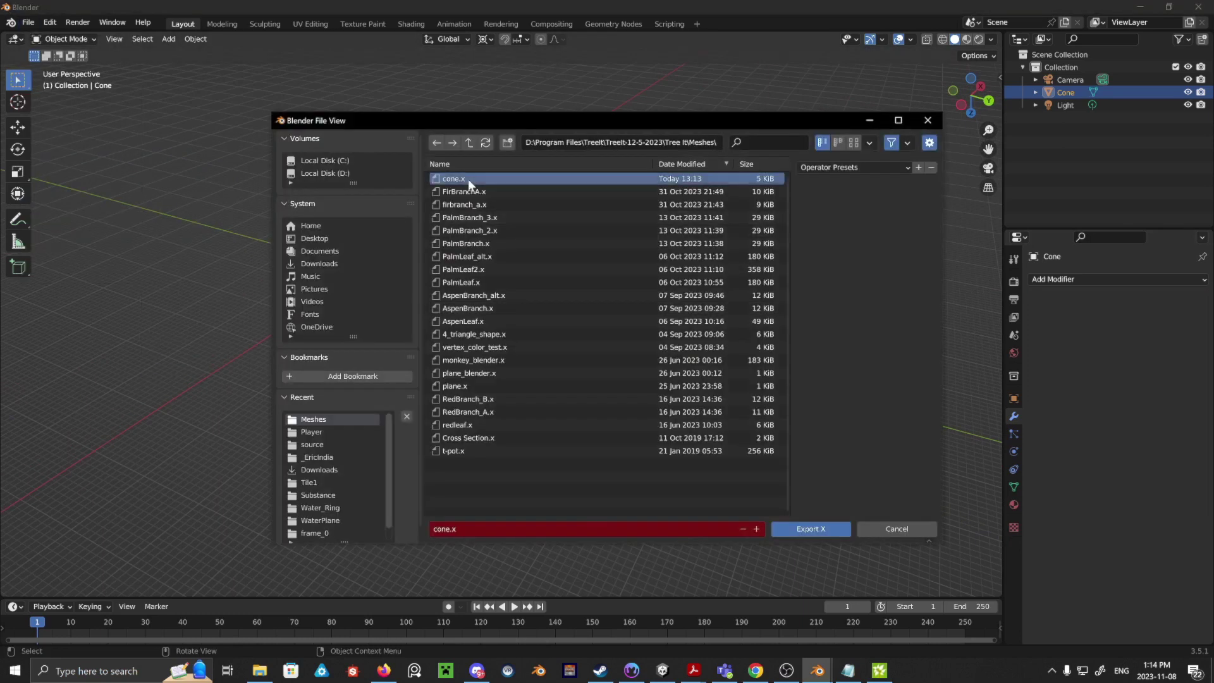
pyautogui.click(468, 180)
pyautogui.click(794, 533)
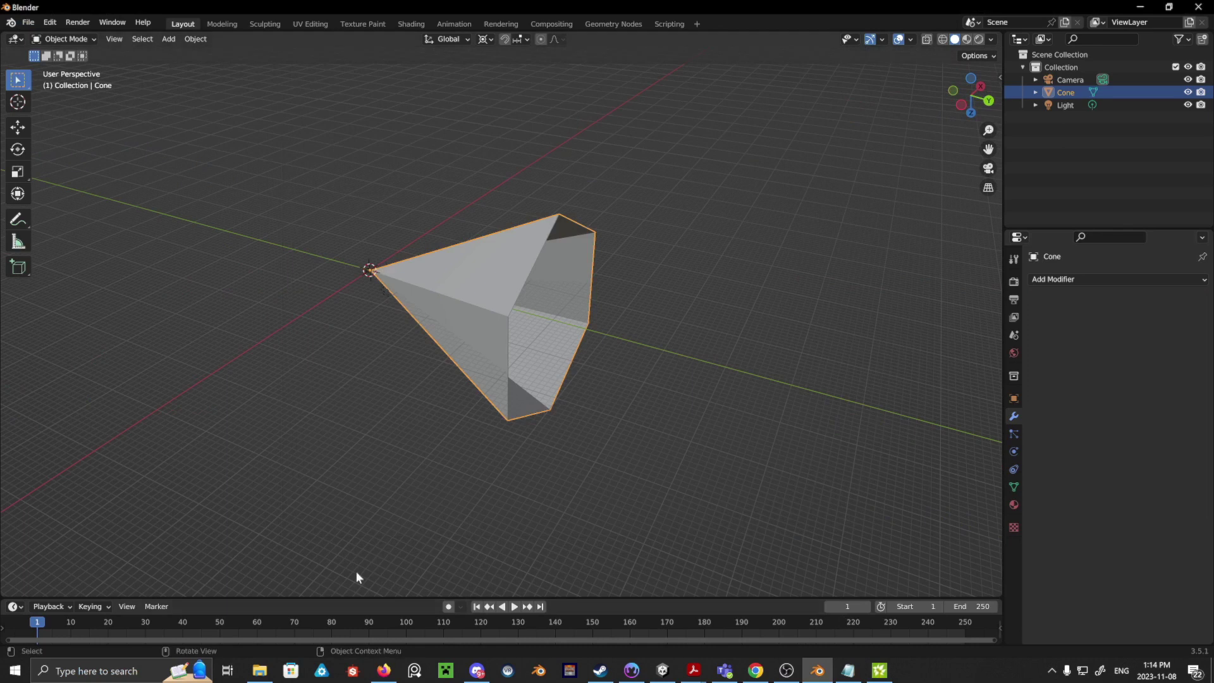
# - Switch to File Explorer, open the Meshes folder, and close the outdated Notepad window
pyautogui.click(262, 673)
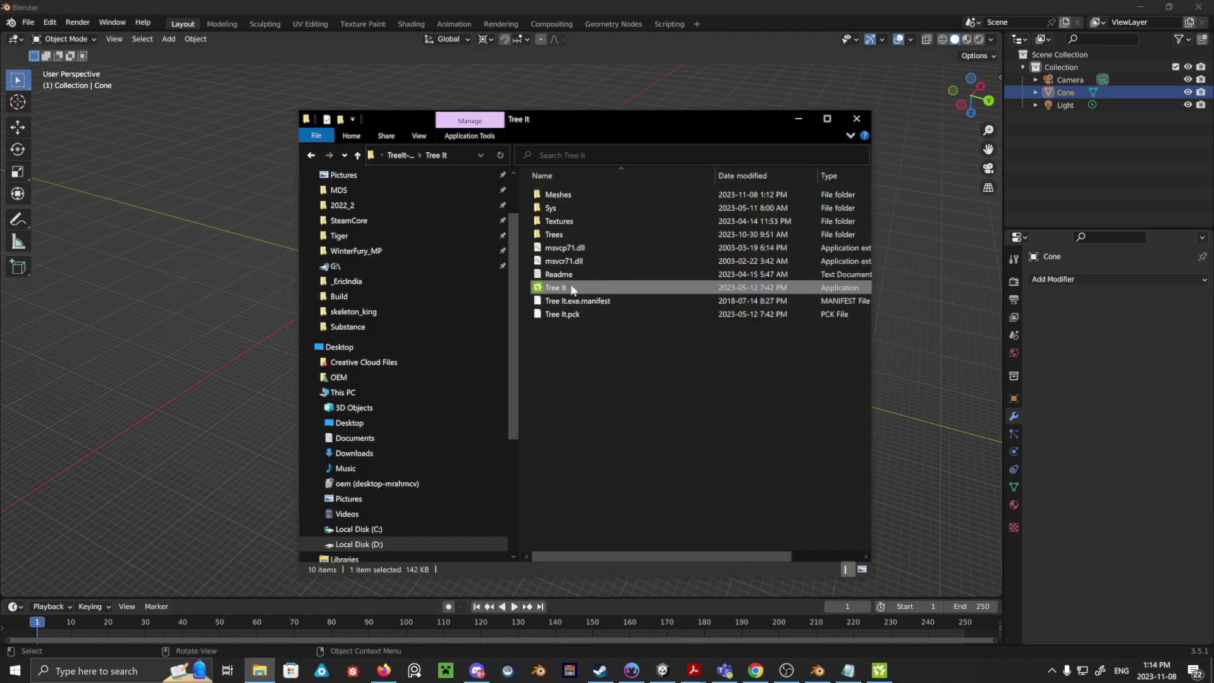
pyautogui.doubleClick(557, 195)
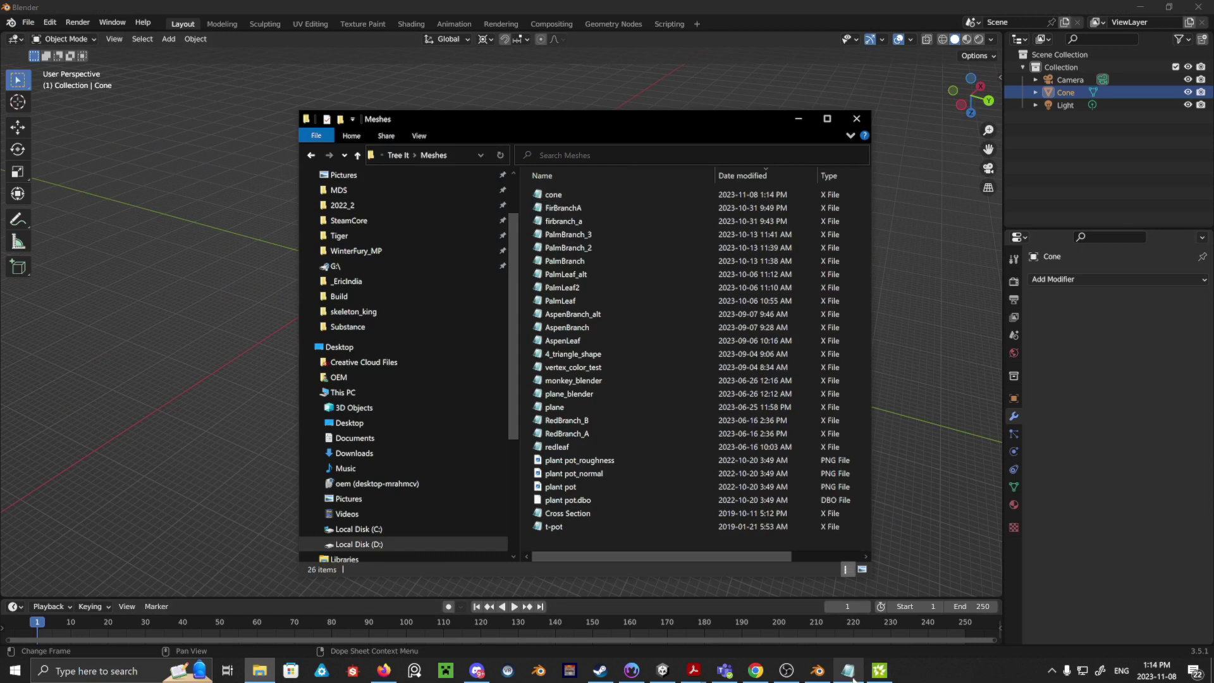
pyautogui.rightClick(853, 678)
pyautogui.click(823, 618)
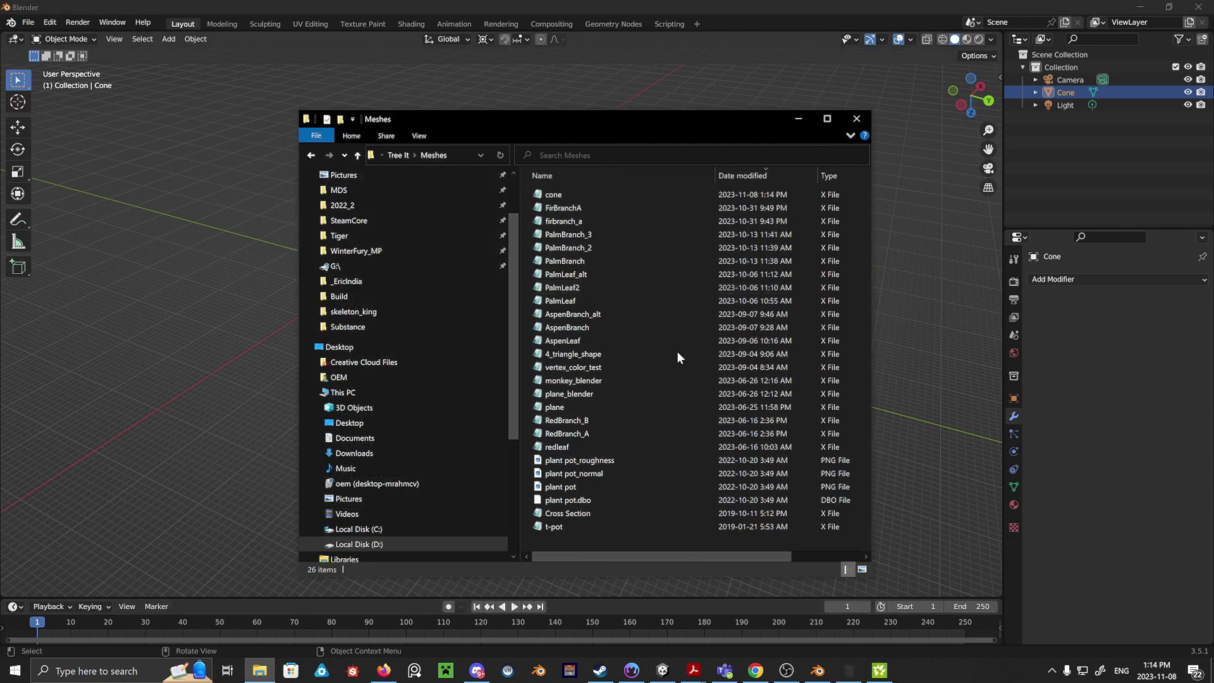
# - Open the re-exported cone file in Notepad and delete the Frame and FrameTransformMatrix block above Mesh Cone
pyautogui.rightClick(552, 195)
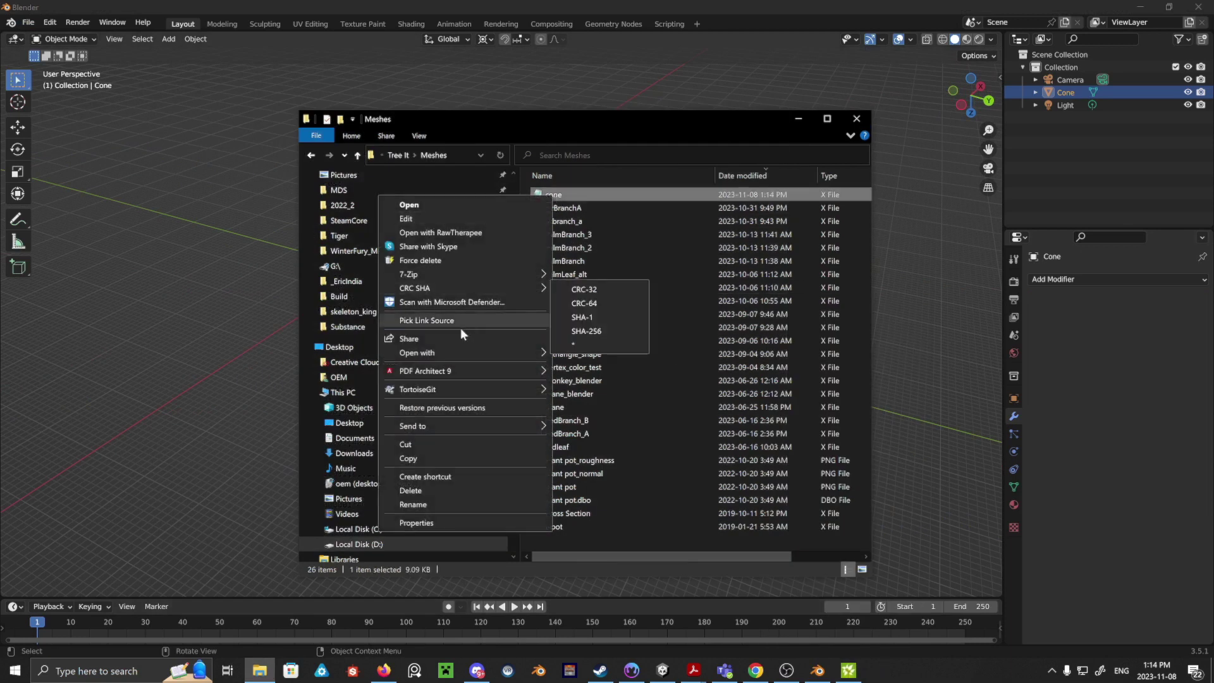
pyautogui.moveTo(463, 354)
pyautogui.click(566, 352)
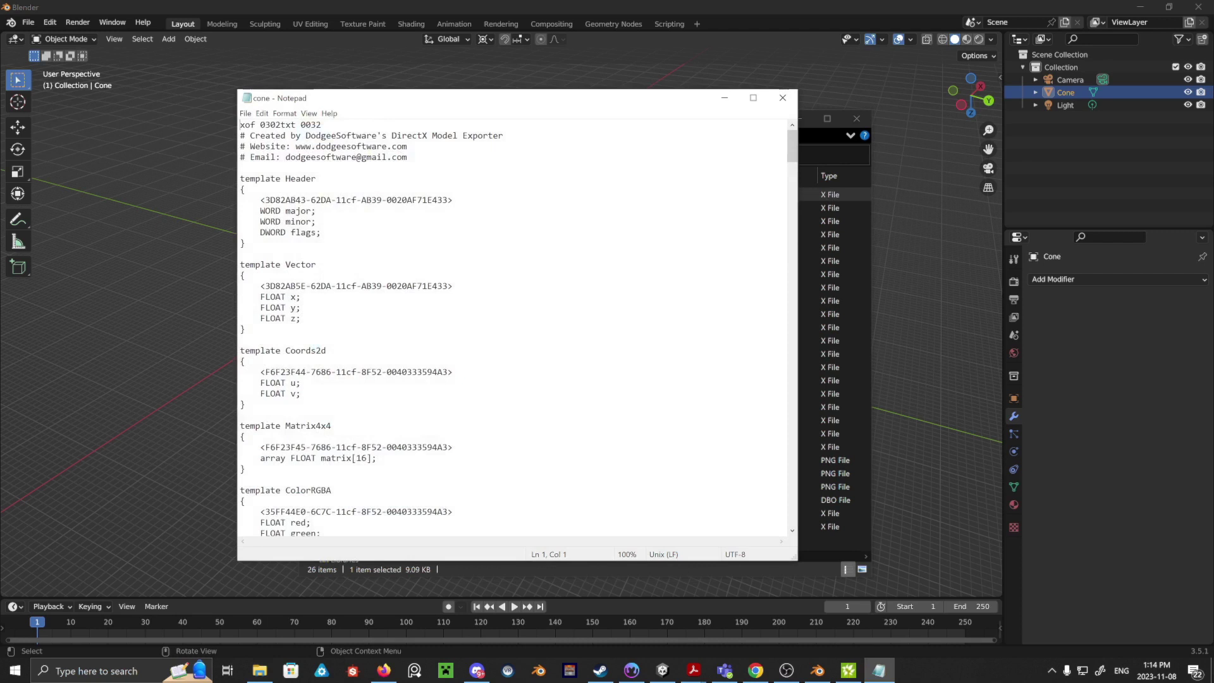
pyautogui.scroll(-20, 515, 328)
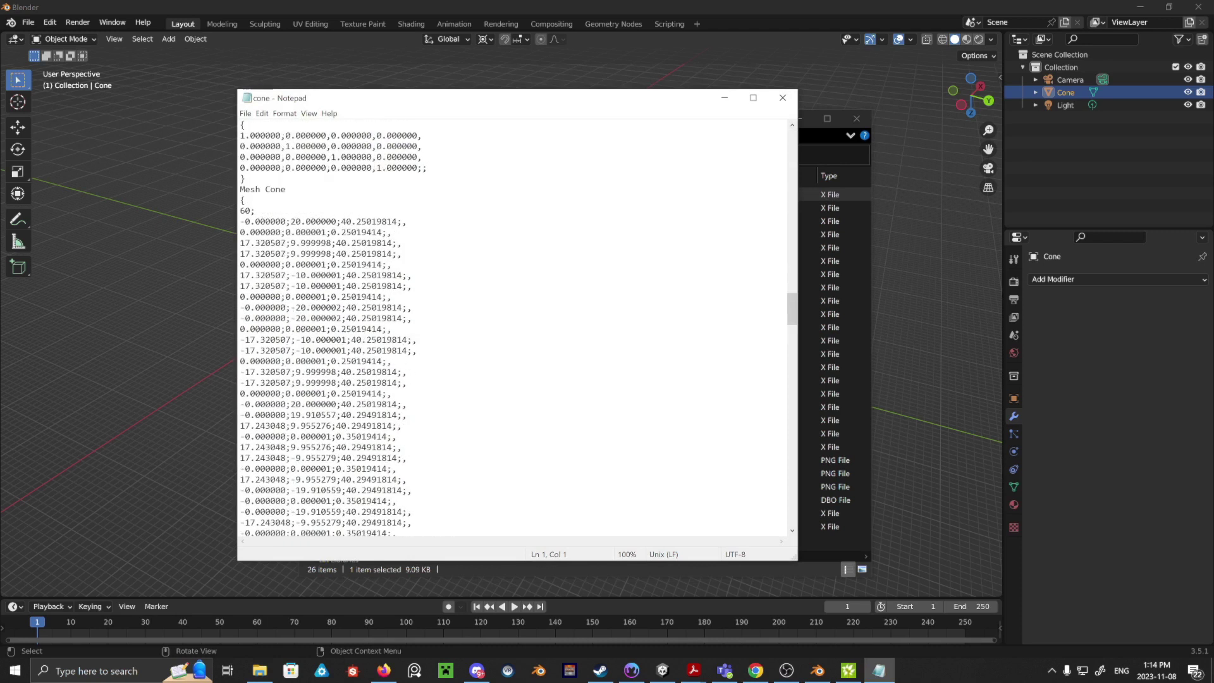
pyautogui.scroll(8, 516, 329)
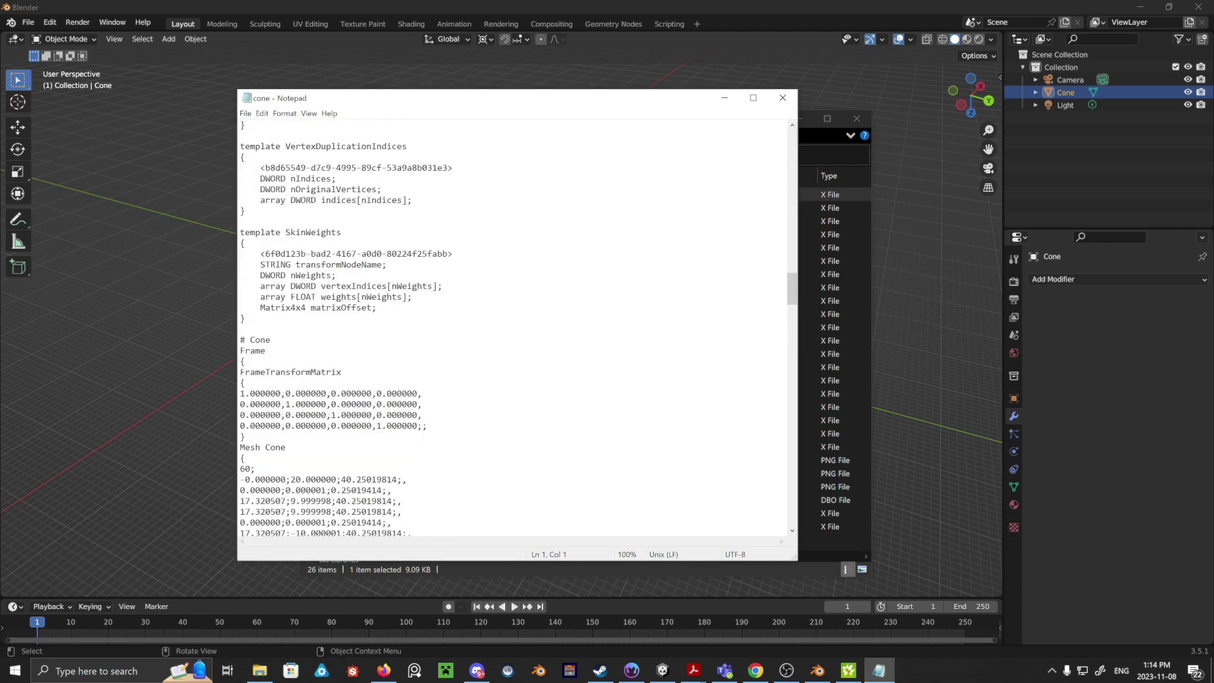
pyautogui.moveTo(245, 437); pyautogui.dragTo(240, 361)
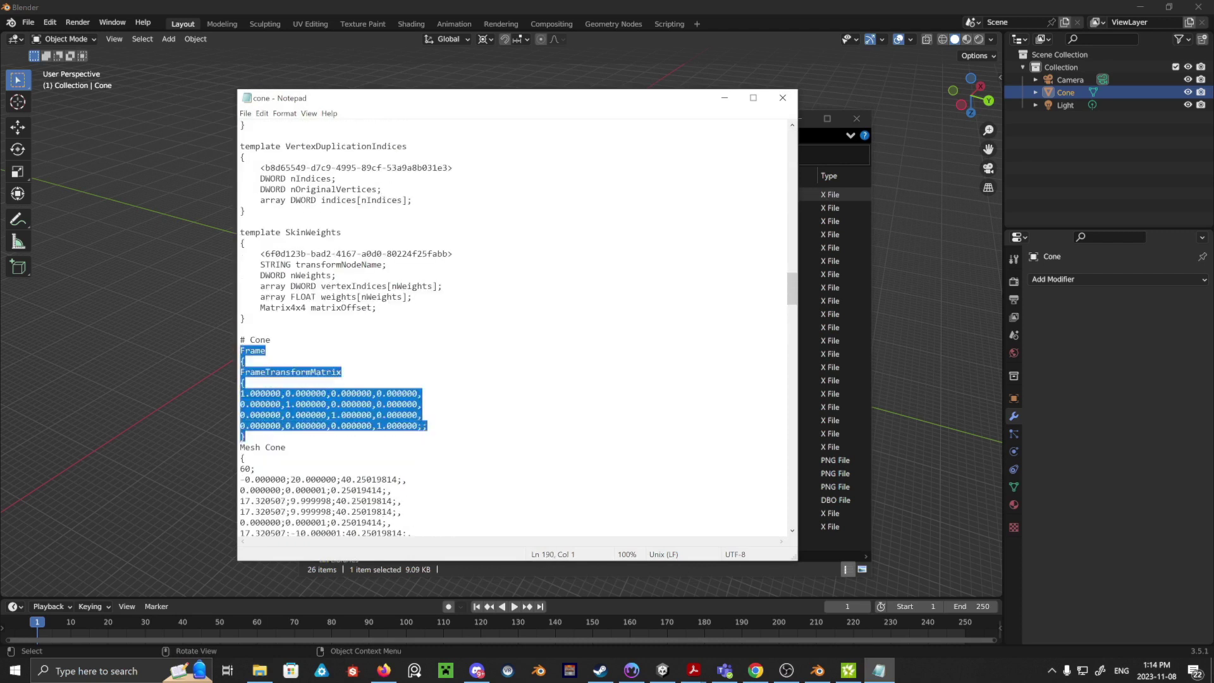
pyautogui.press('Delete')
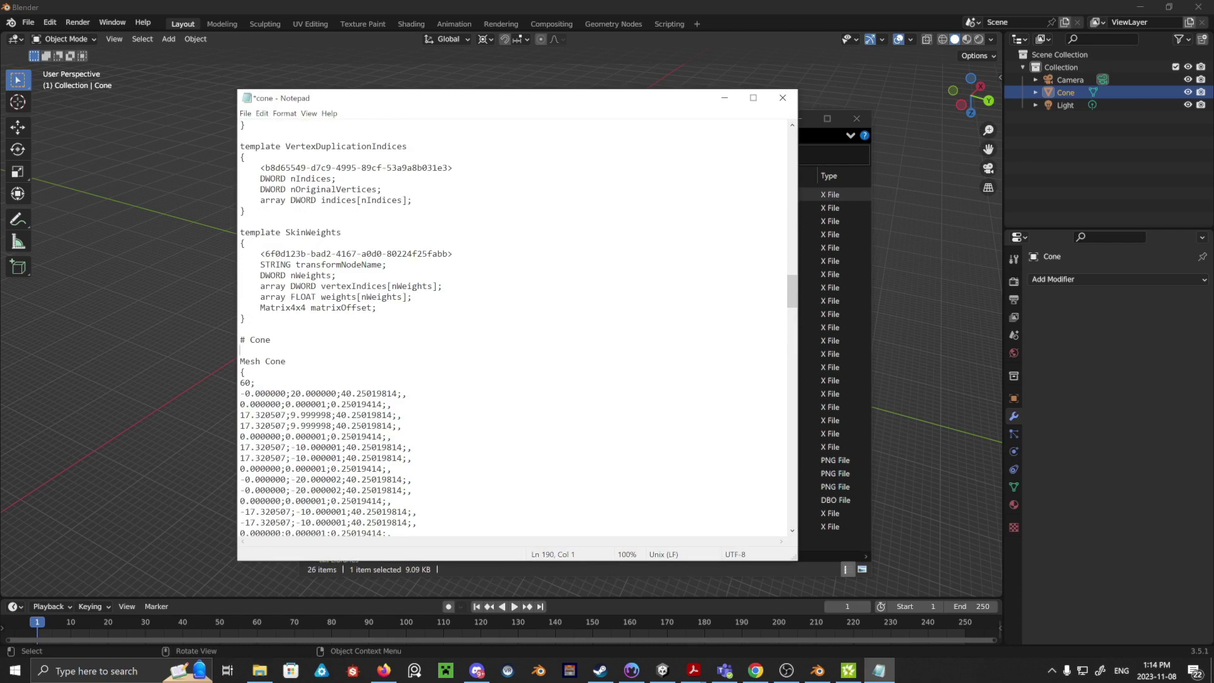
# - Switch to Tree It, refresh the cone mesh from its updated file, and inspect the cones around the trunk
pyautogui.click(816, 672)
pyautogui.click(848, 671)
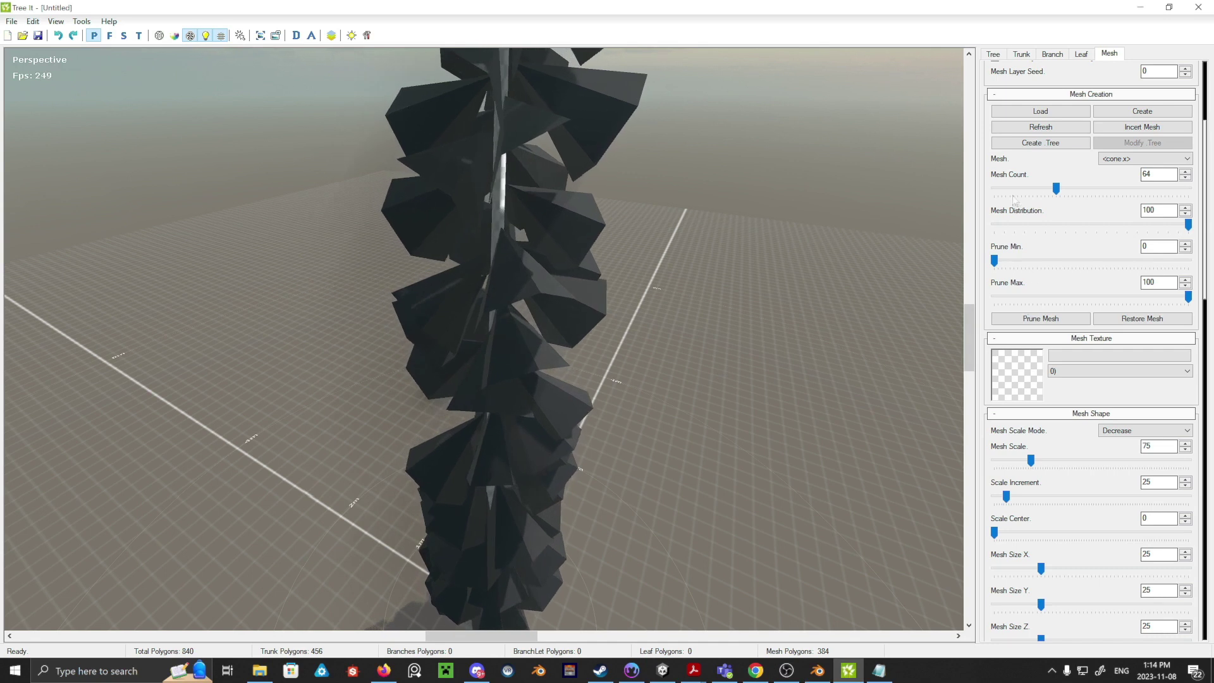
pyautogui.click(1040, 127)
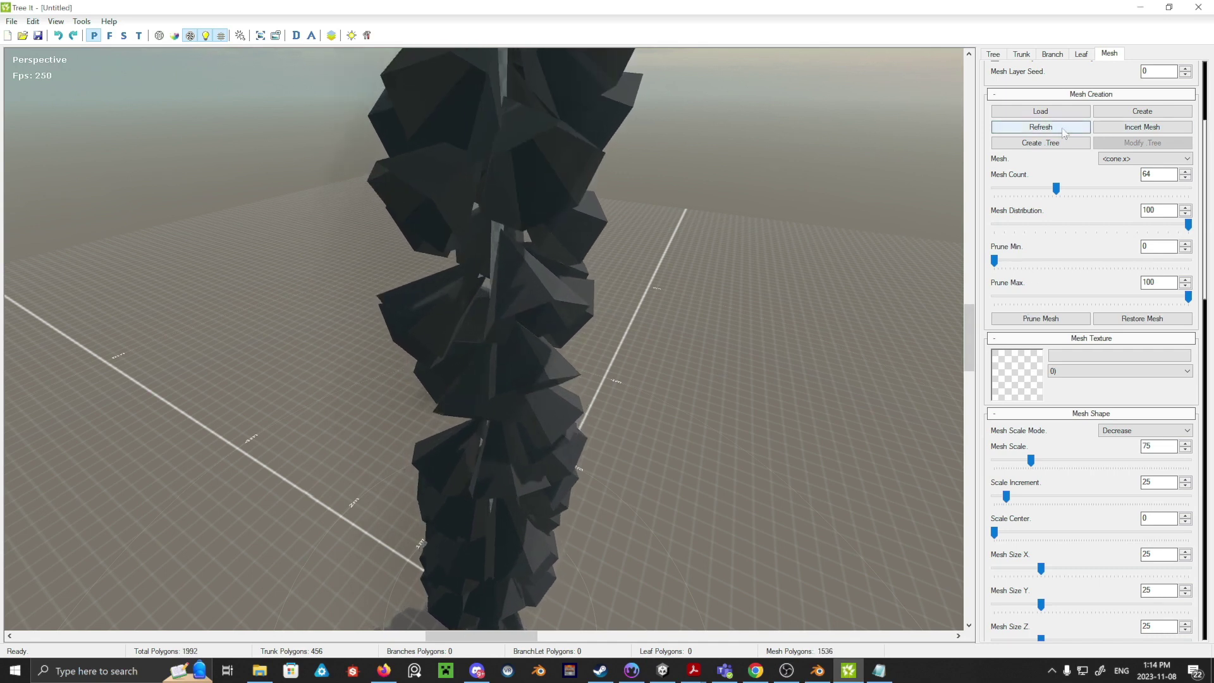
pyautogui.moveTo(694, 320); pyautogui.dragTo(793, 532)
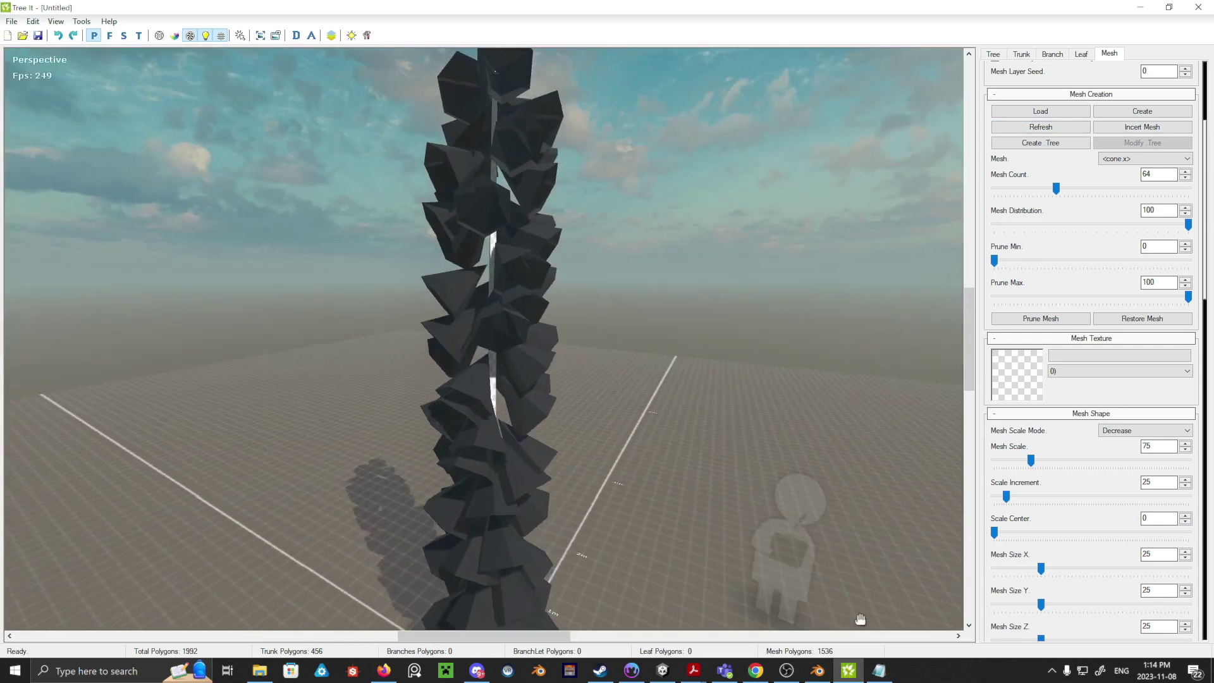